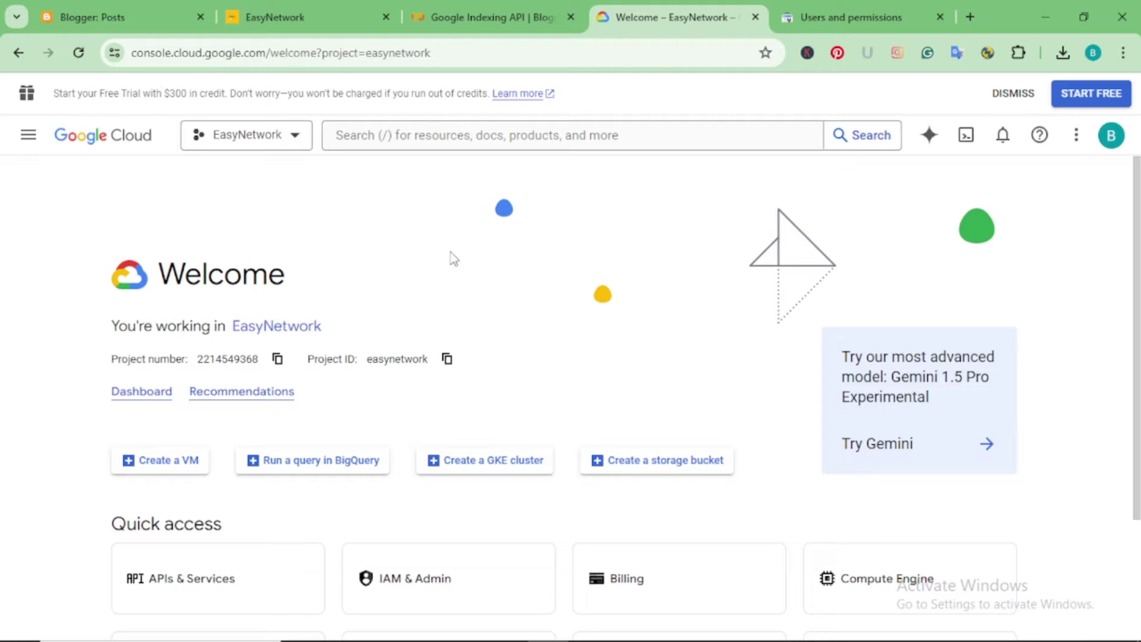
double_click(278, 53)
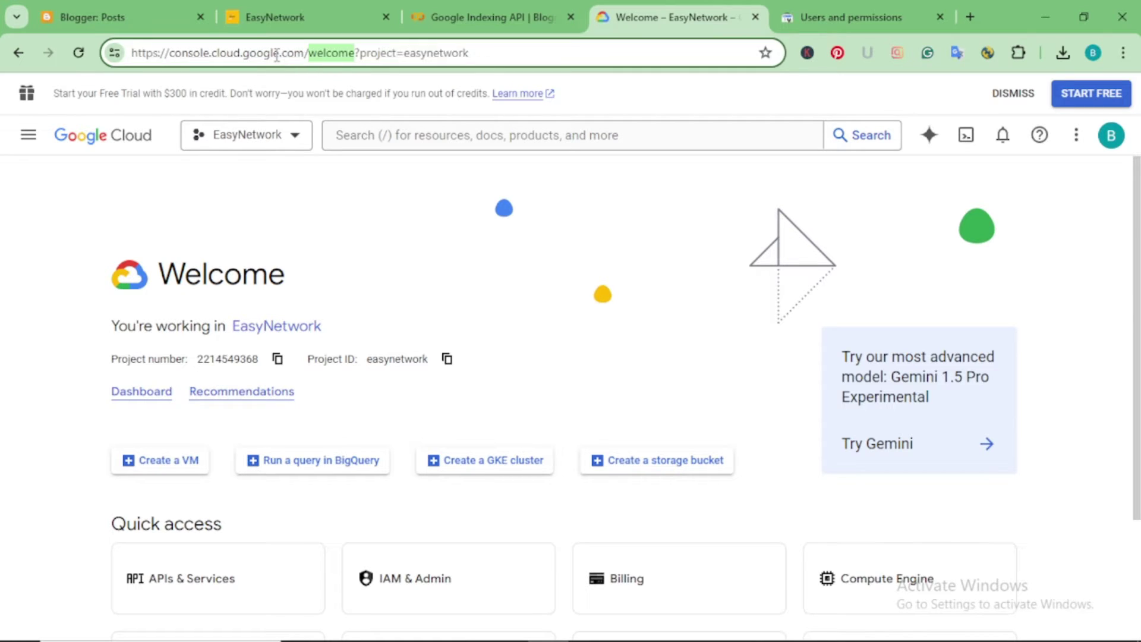
left_click(306, 55)
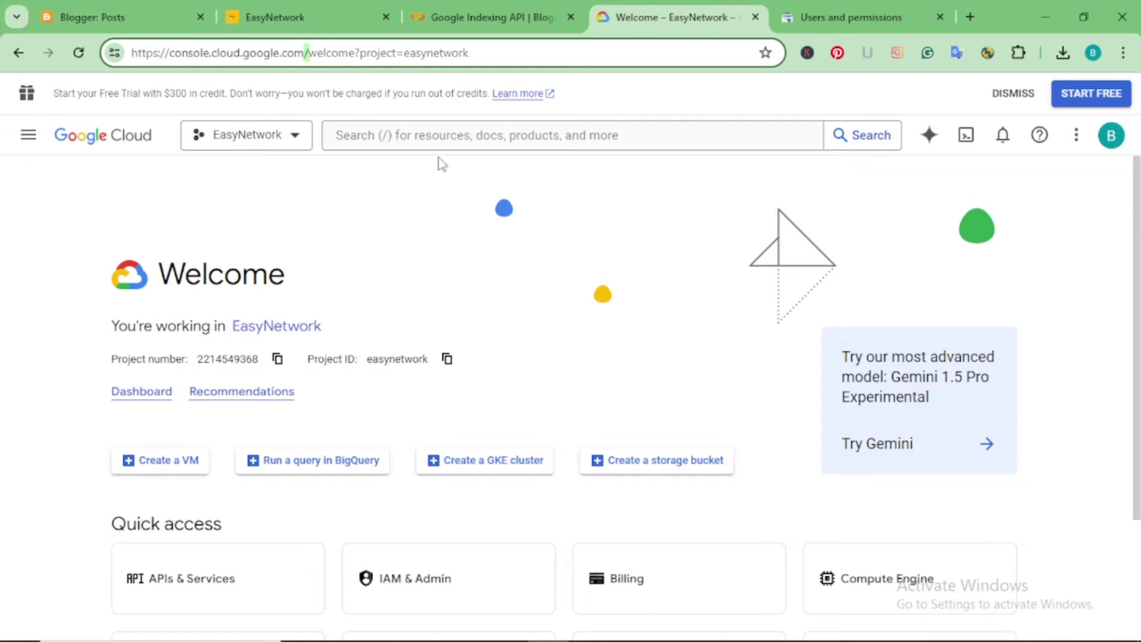
left_click(433, 229)
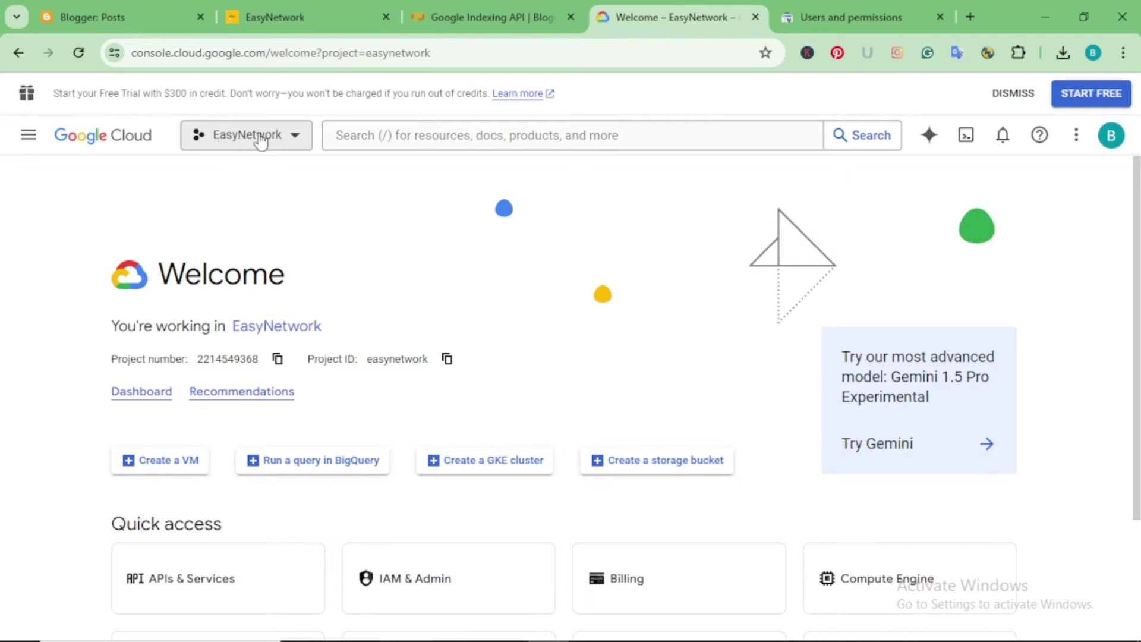
- Create a new project named "Test - Instant Index for EN" without an organization and switch to it
left_click(288, 134)
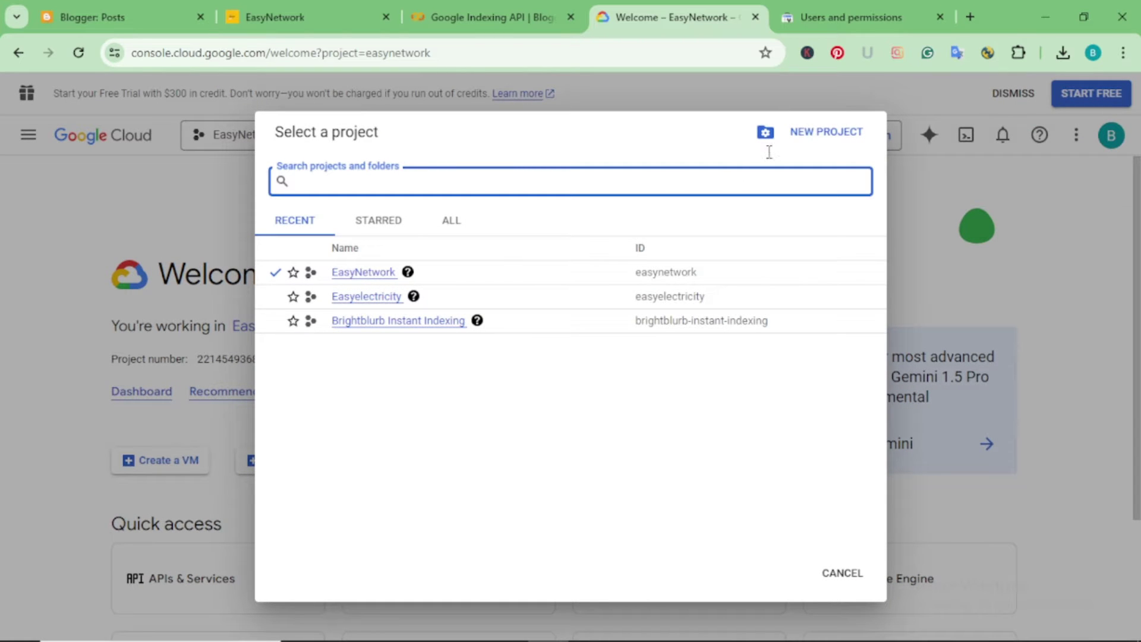
left_click(808, 134)
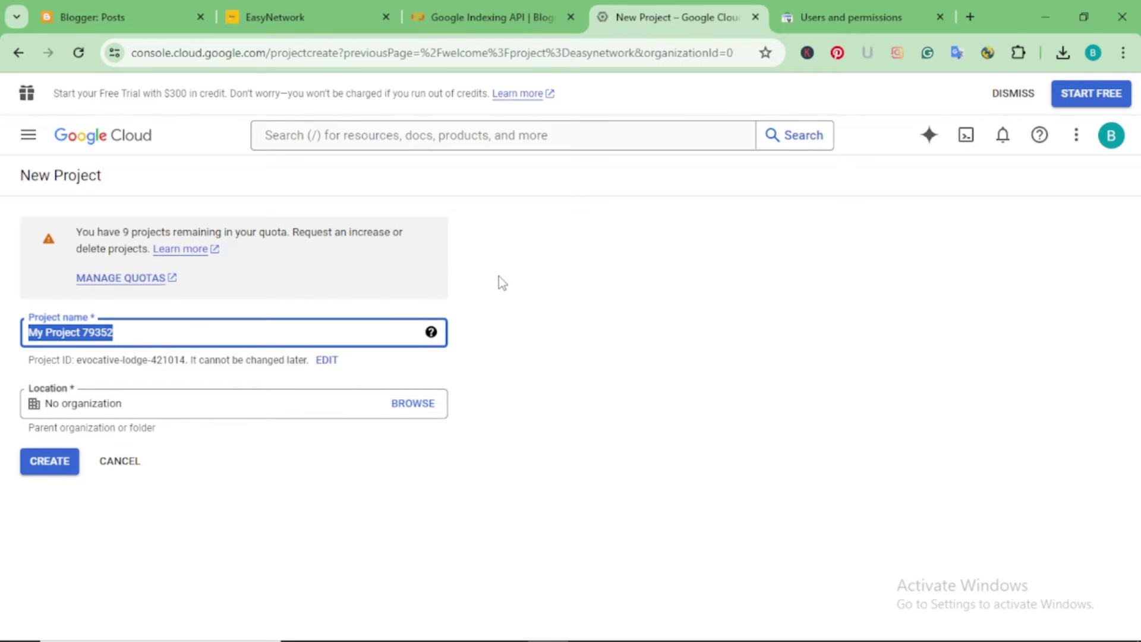
type("Test")
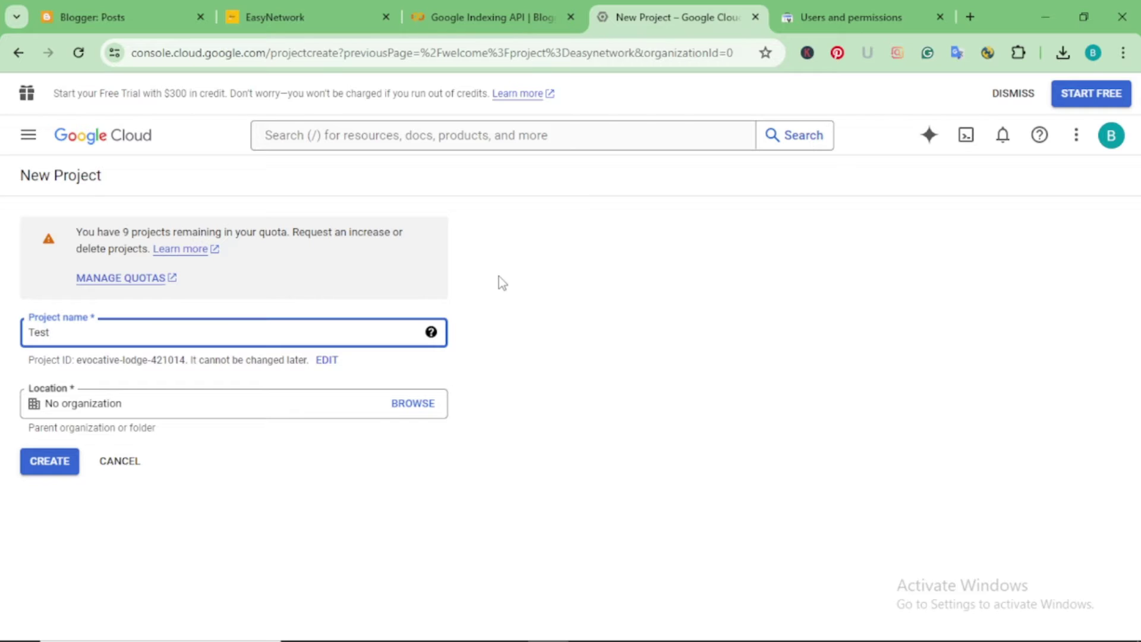
type(" - Instant Index for N")
key("BackSpace")
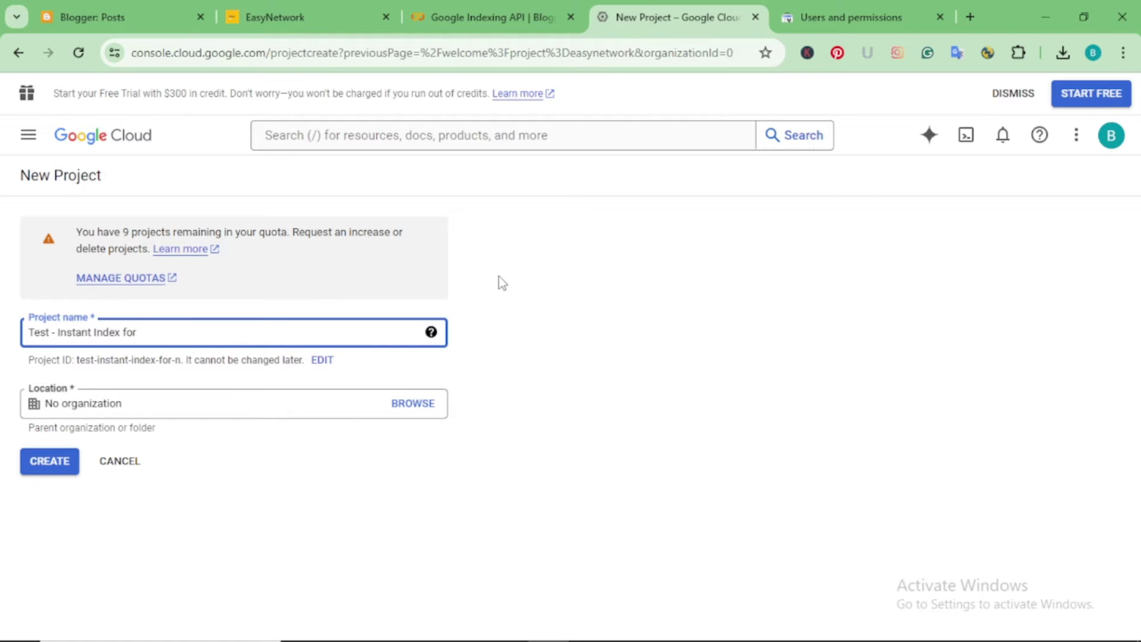
type("EN")
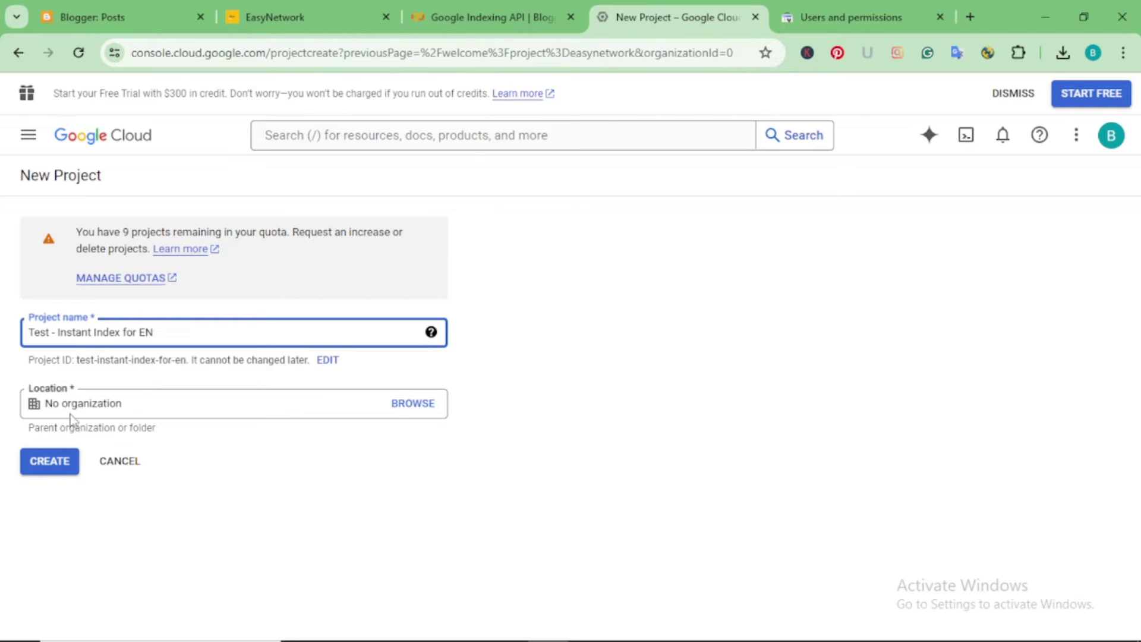
left_click(48, 462)
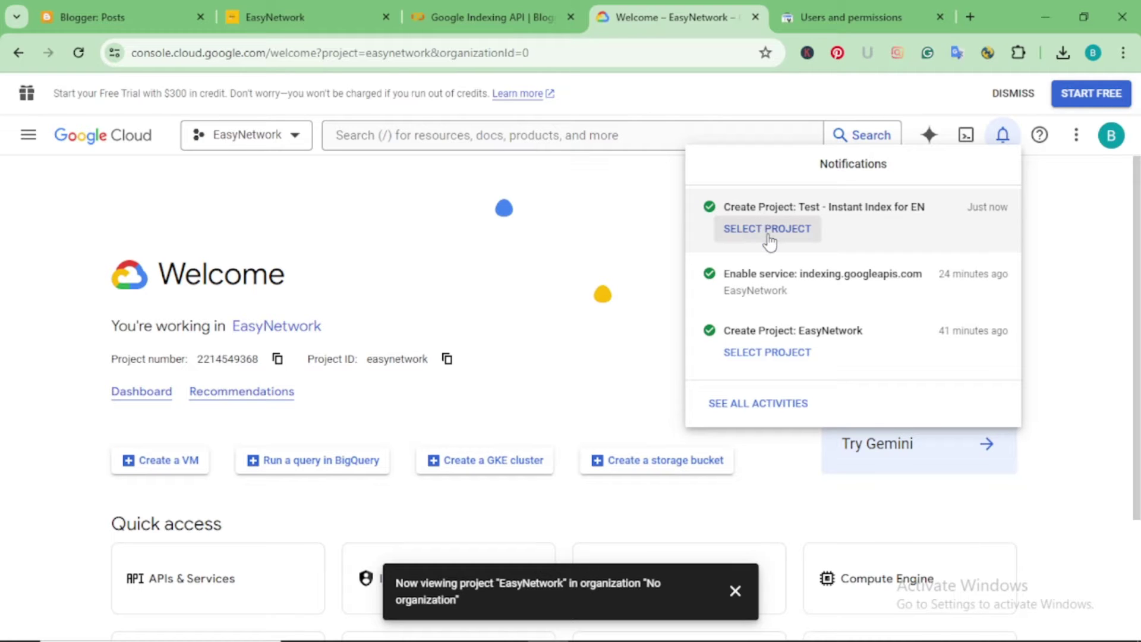
left_click(768, 235)
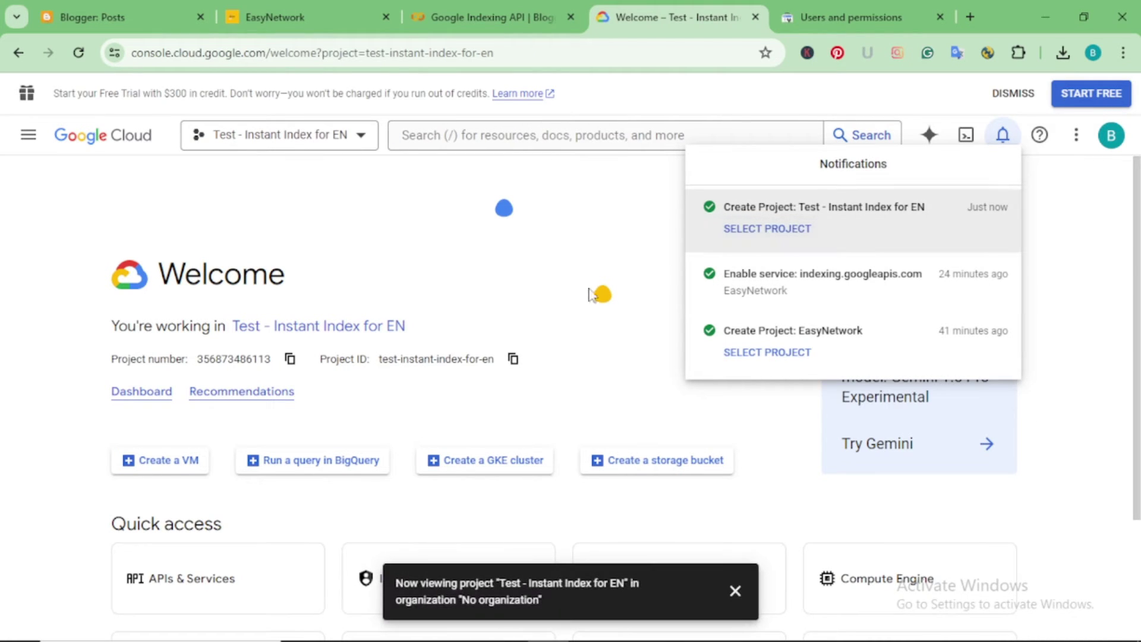
left_click(298, 212)
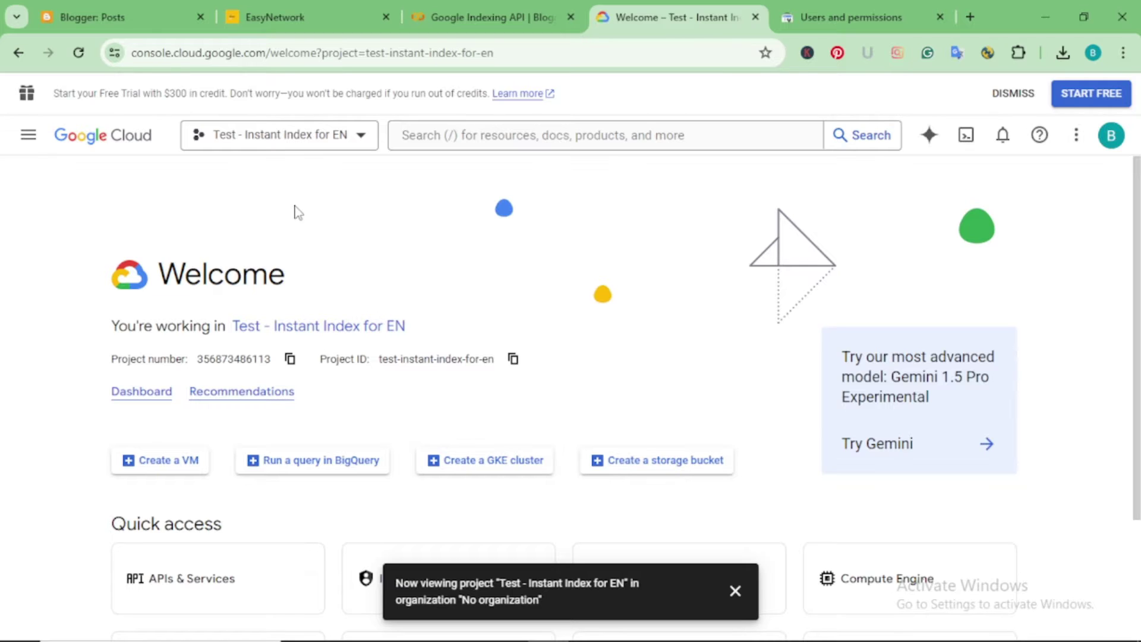
- Search the console for "web search" and enable the Web Search Indexing API for the project
scroll(525, 256, "down", 3)
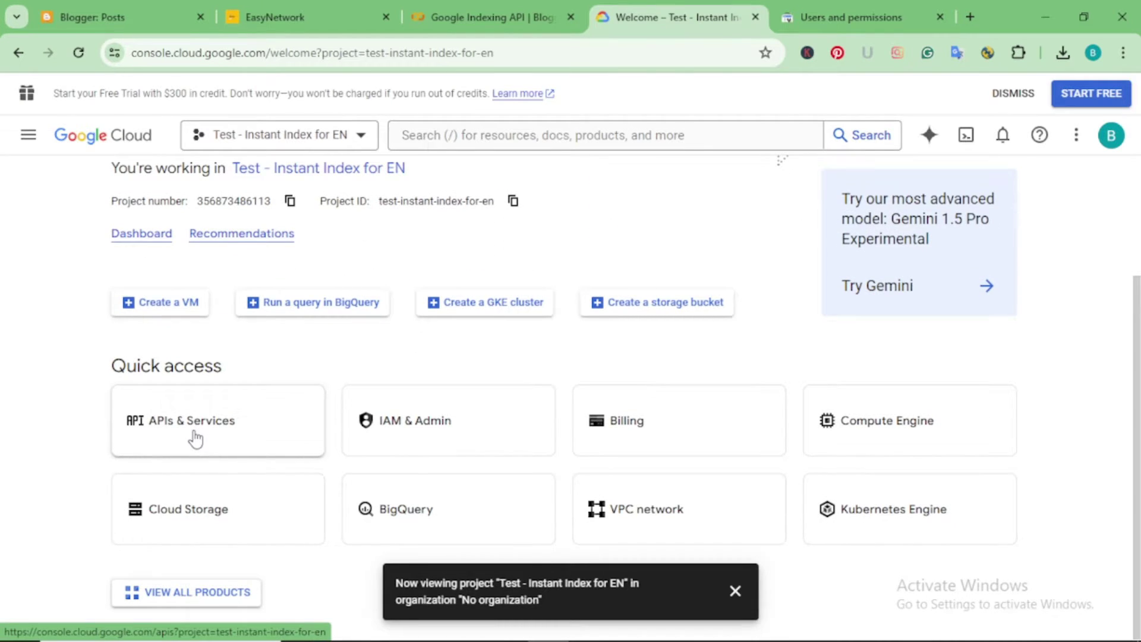
left_click(548, 133)
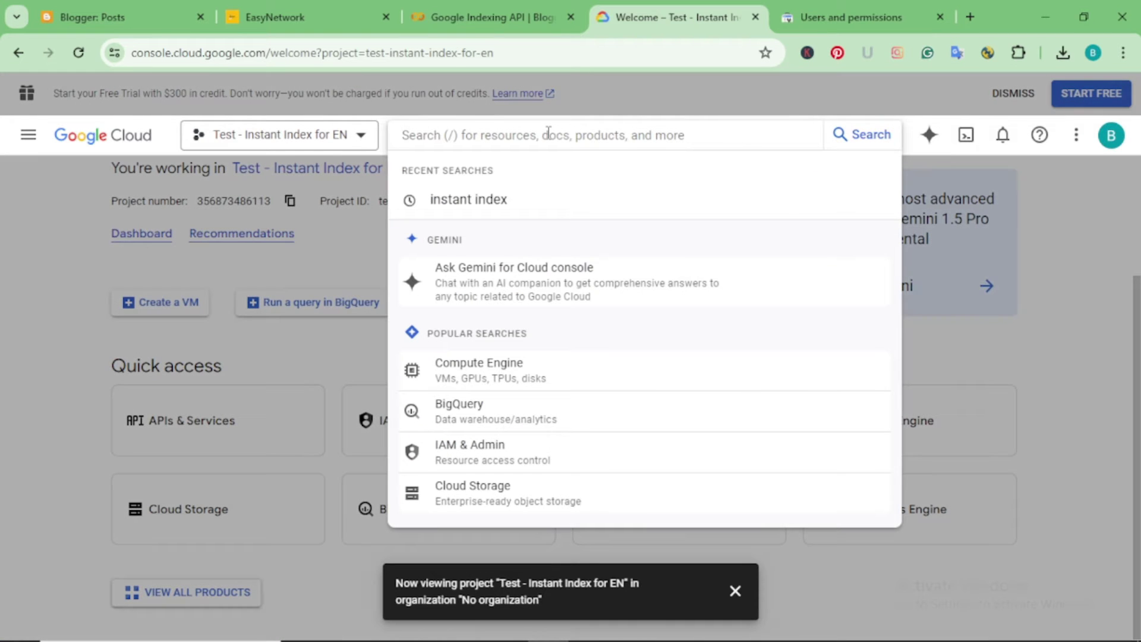
type("web search")
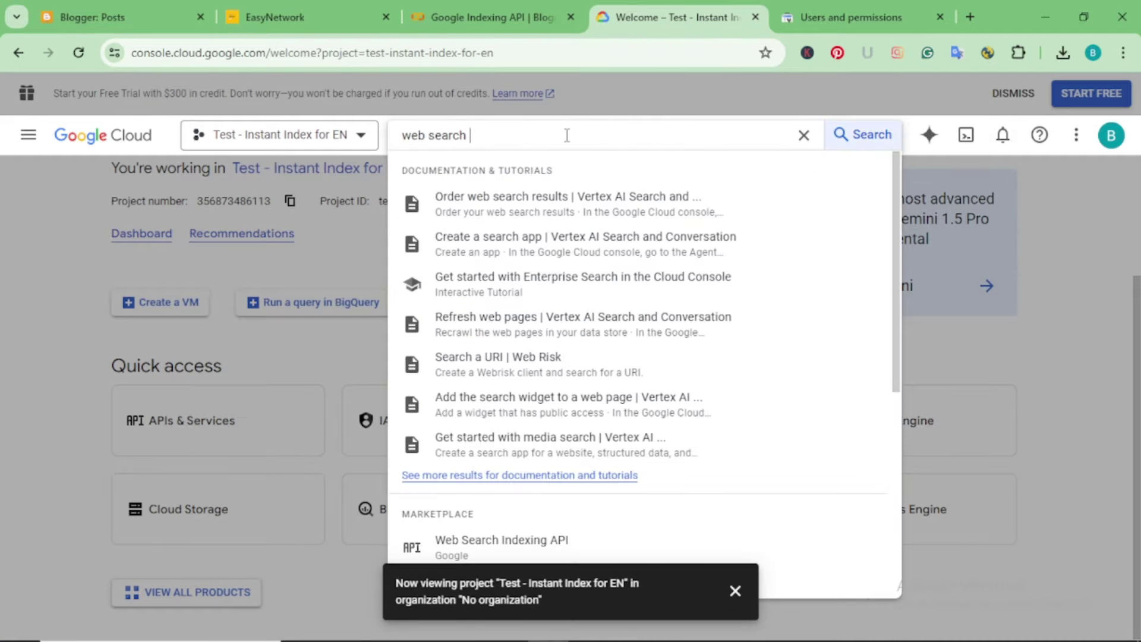
scroll(828, 438, "down", 3)
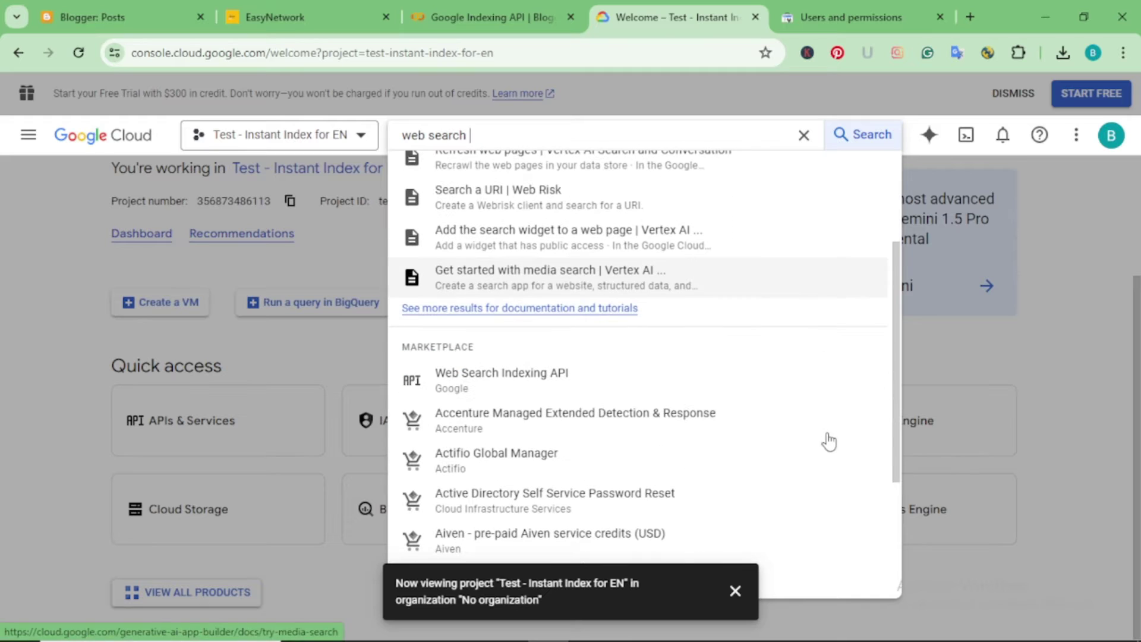
left_click(560, 385)
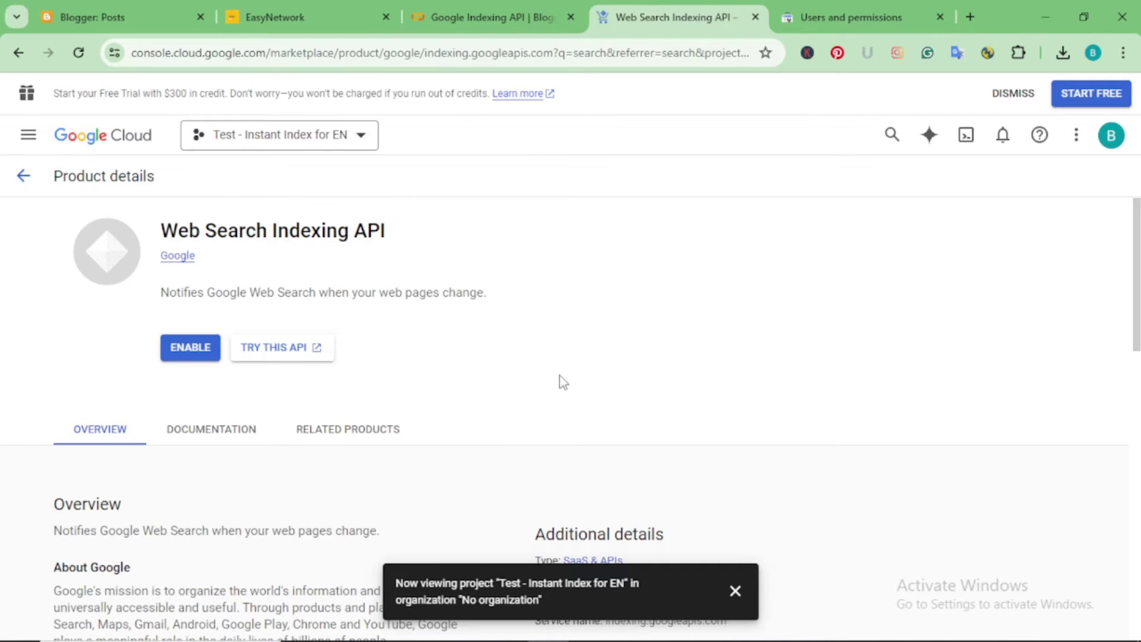
left_click(185, 350)
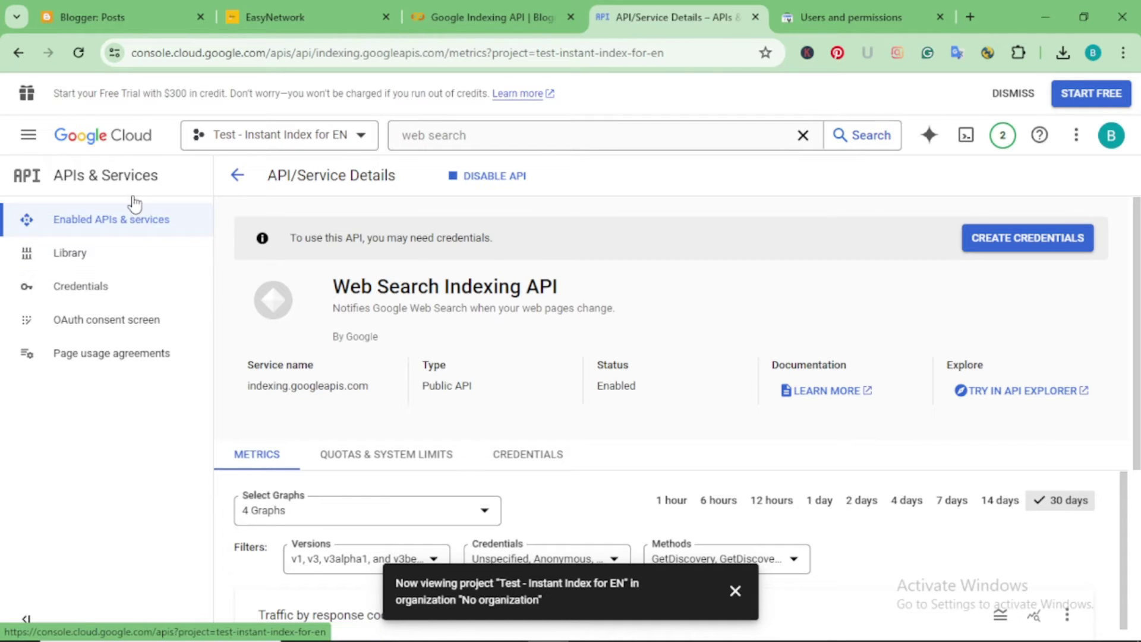
- Go to the project's service accounts under IAM & Admin and start creating a new service account
left_click(25, 139)
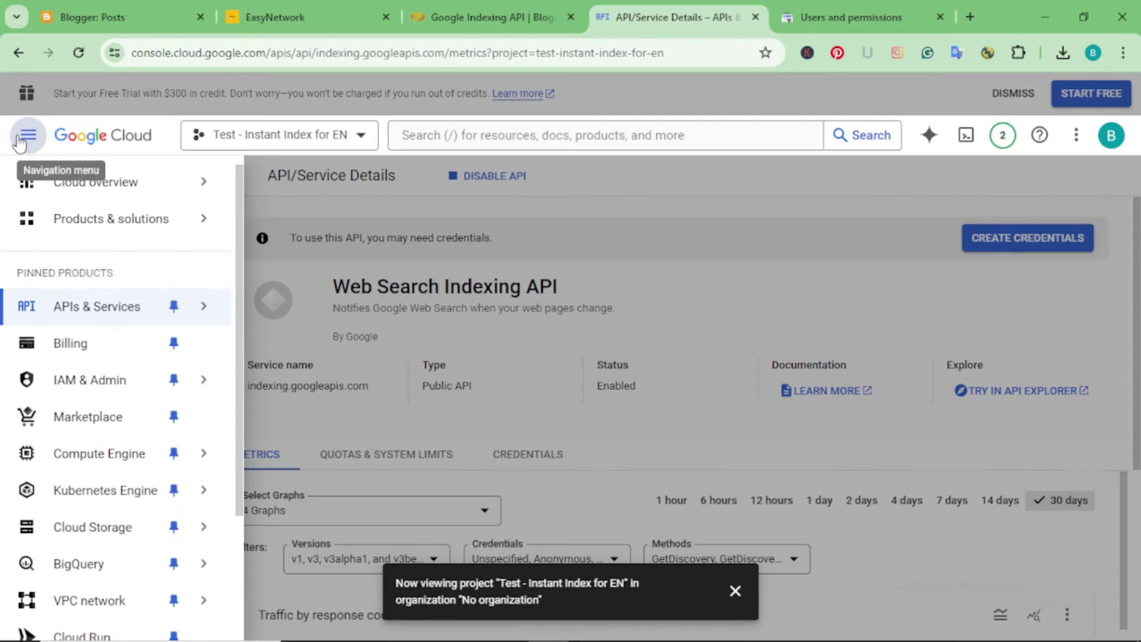
mouse_move(194, 312)
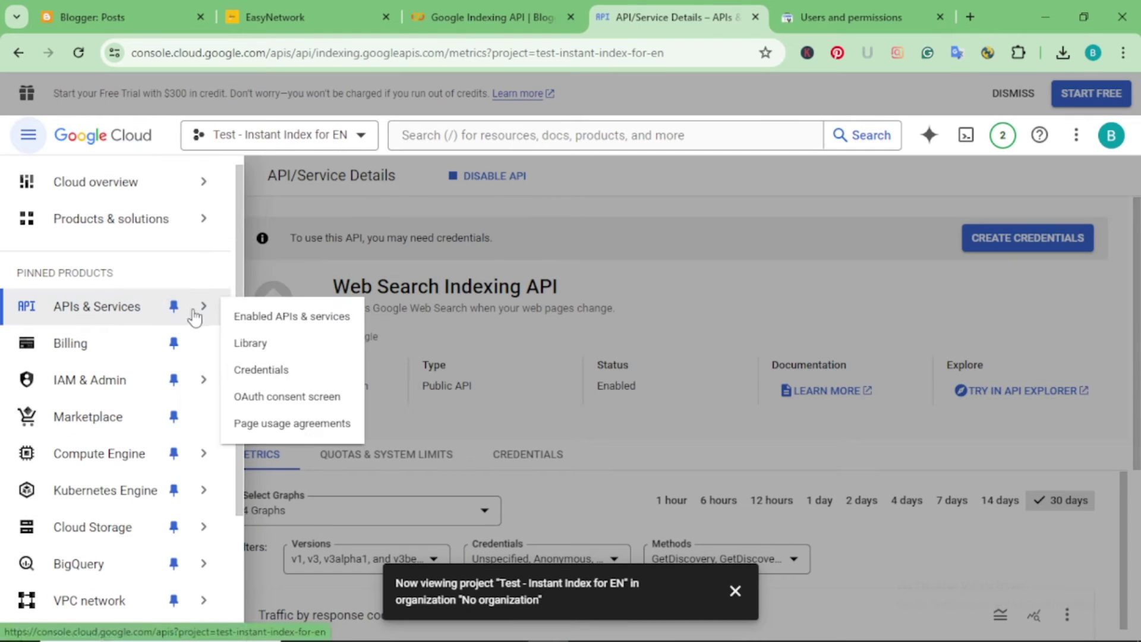
mouse_move(204, 381)
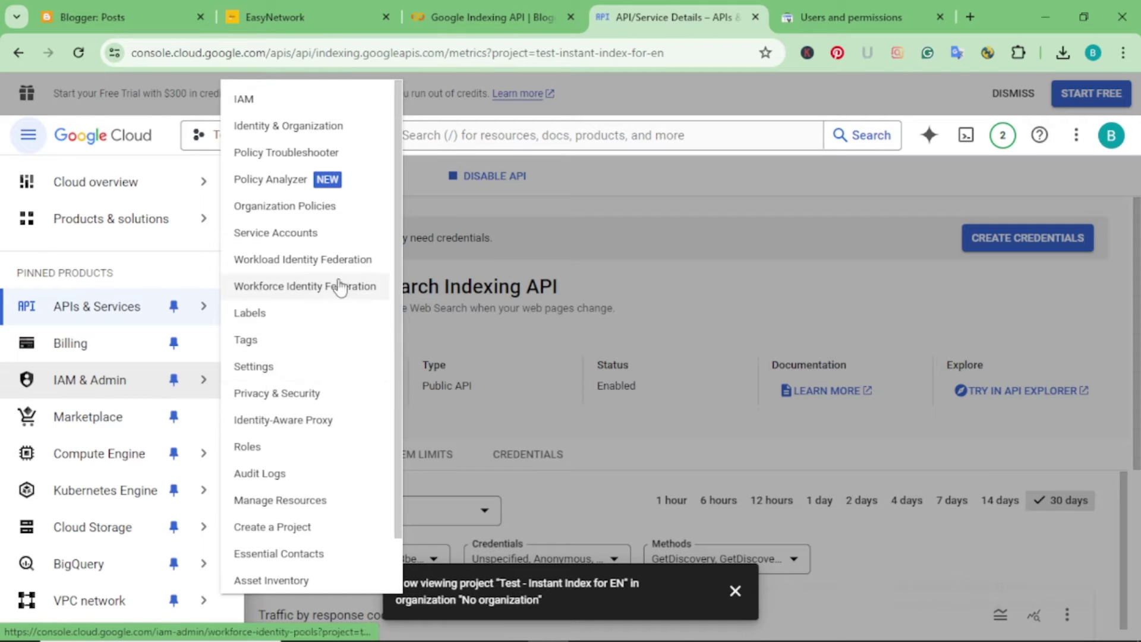
left_click(342, 242)
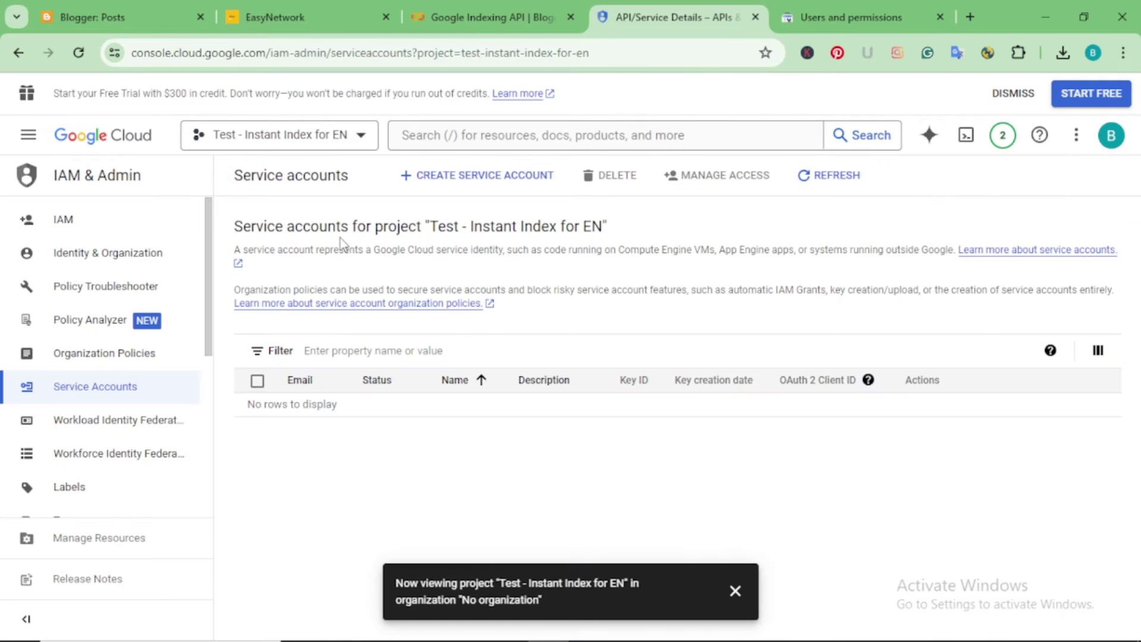
left_click(457, 185)
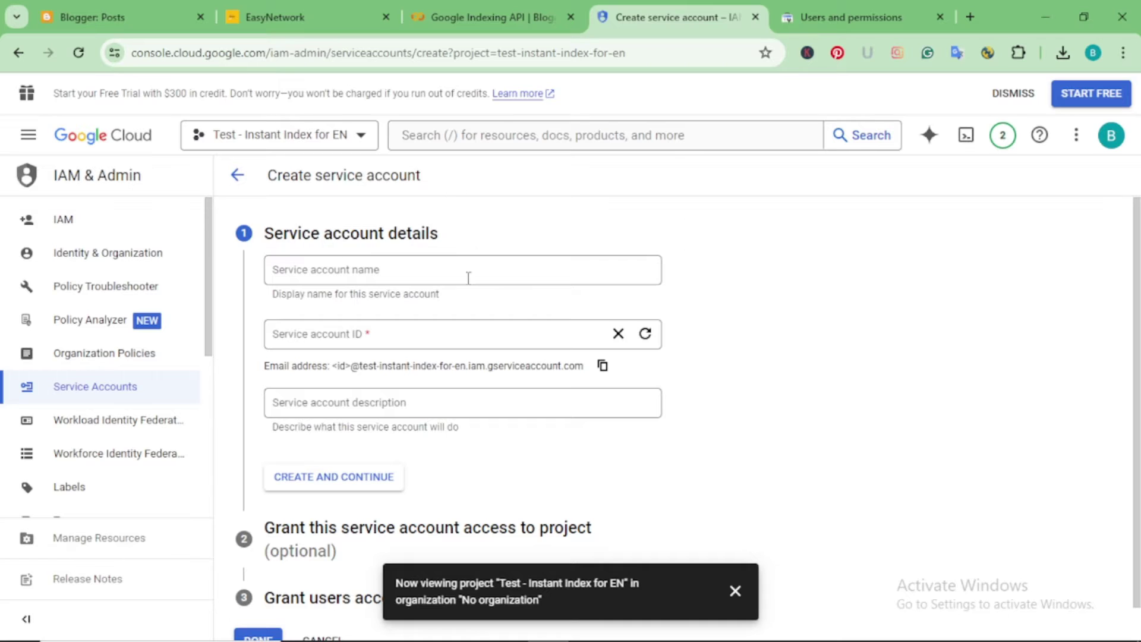
- Create the service account with the name EN and description "For instant Indexing", copying its generated email address
left_click(468, 272)
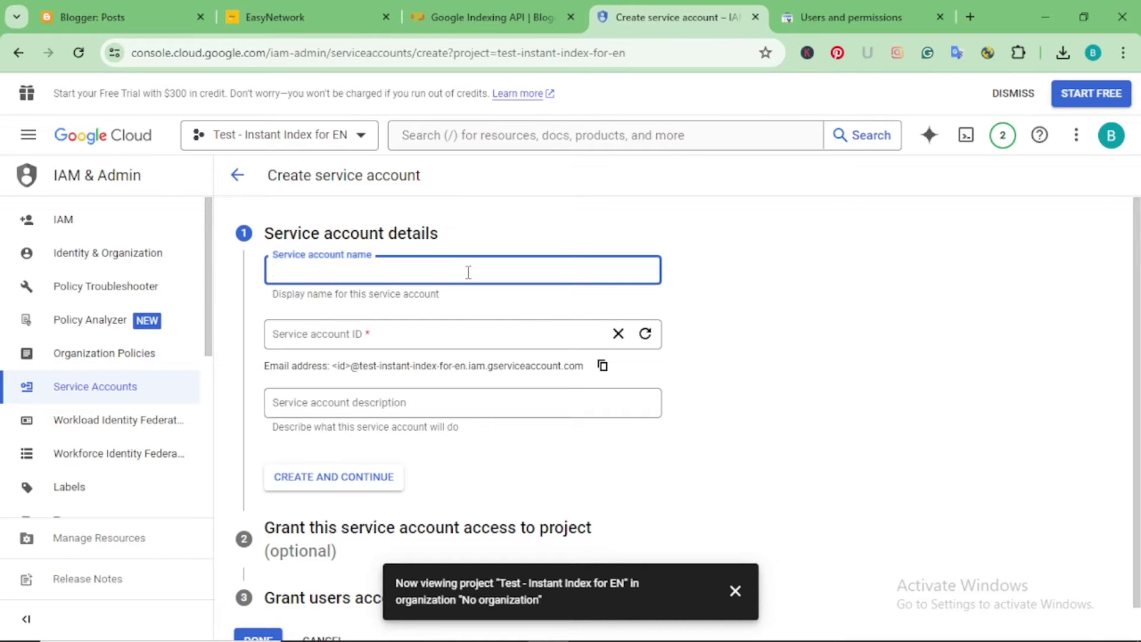
type("EN")
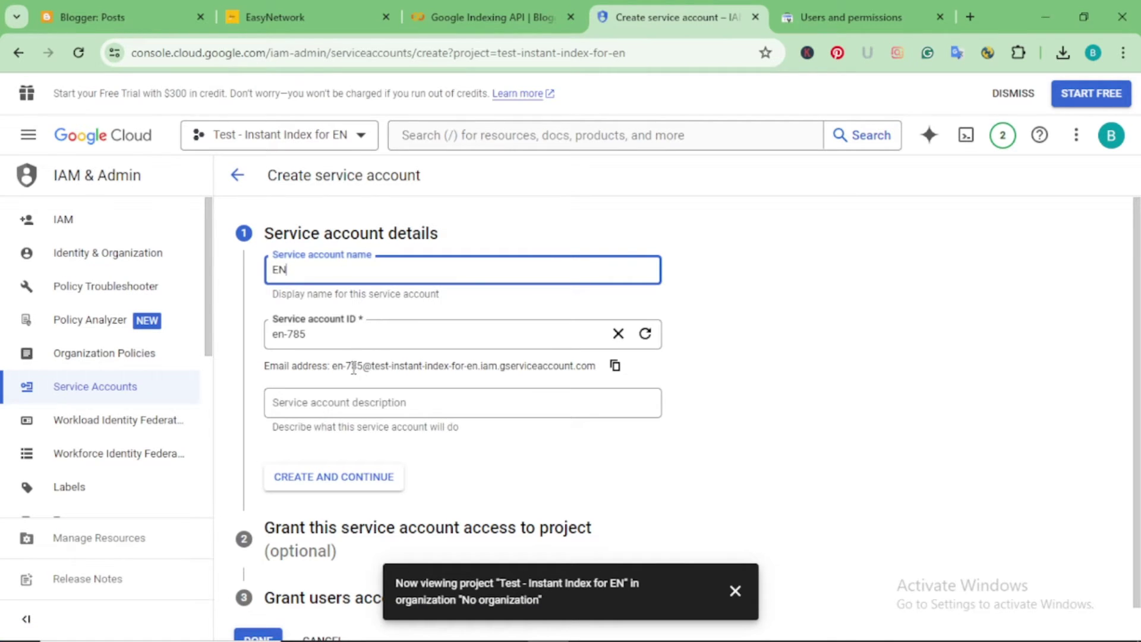
left_click(615, 366)
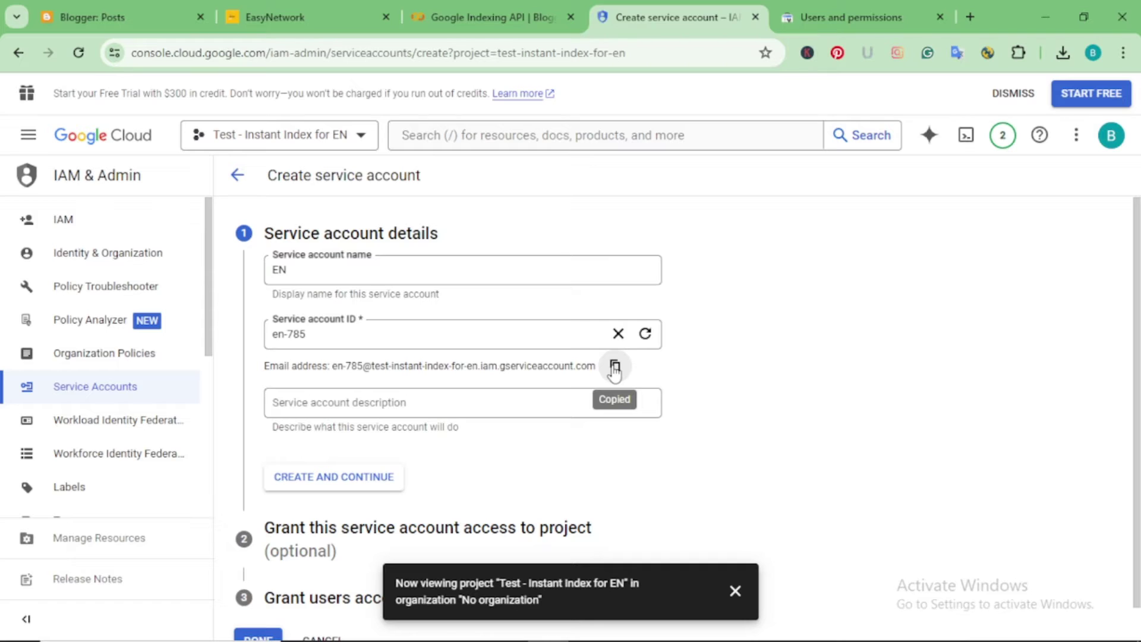
left_click(498, 397)
type("For")
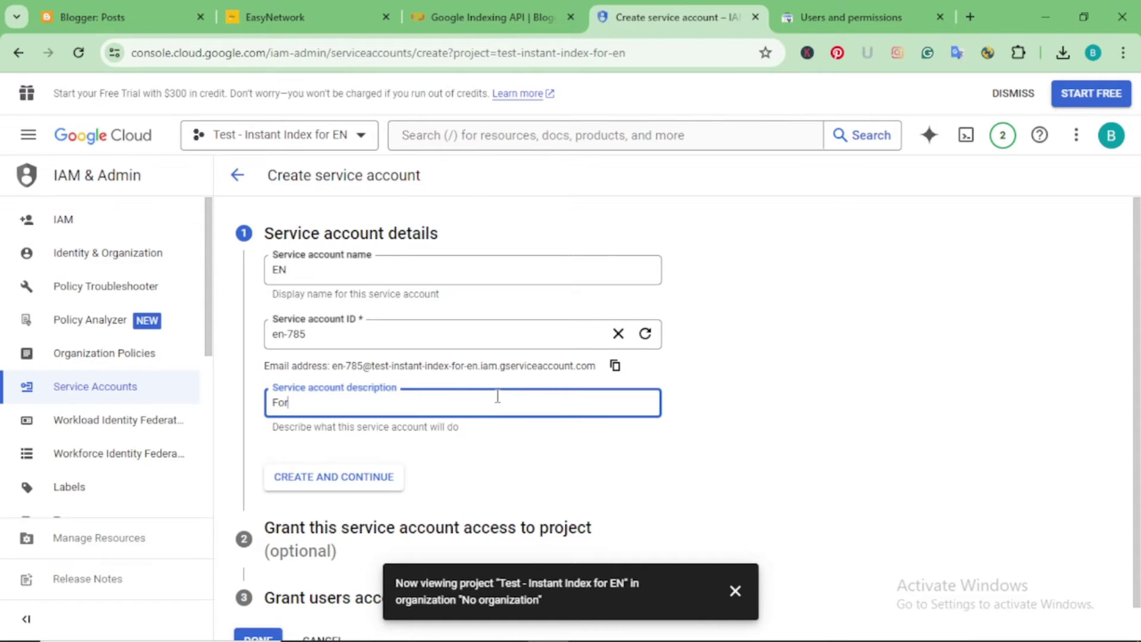
type(" instant Indexing")
left_click(304, 483)
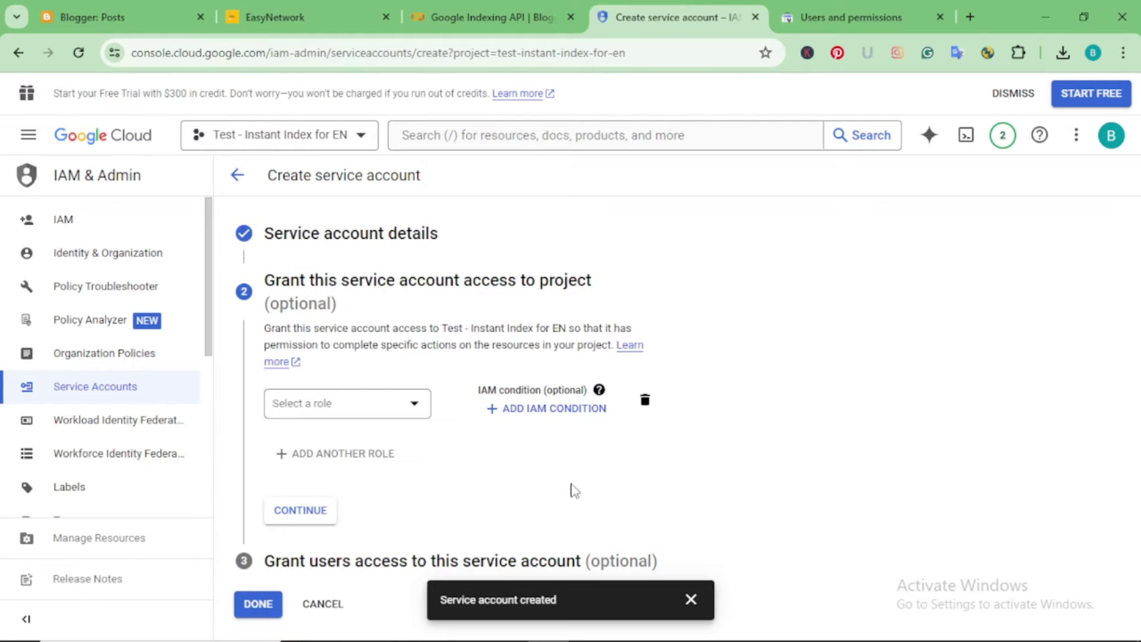
- Choose Owner as the service account's role for access to the project
left_click(398, 409)
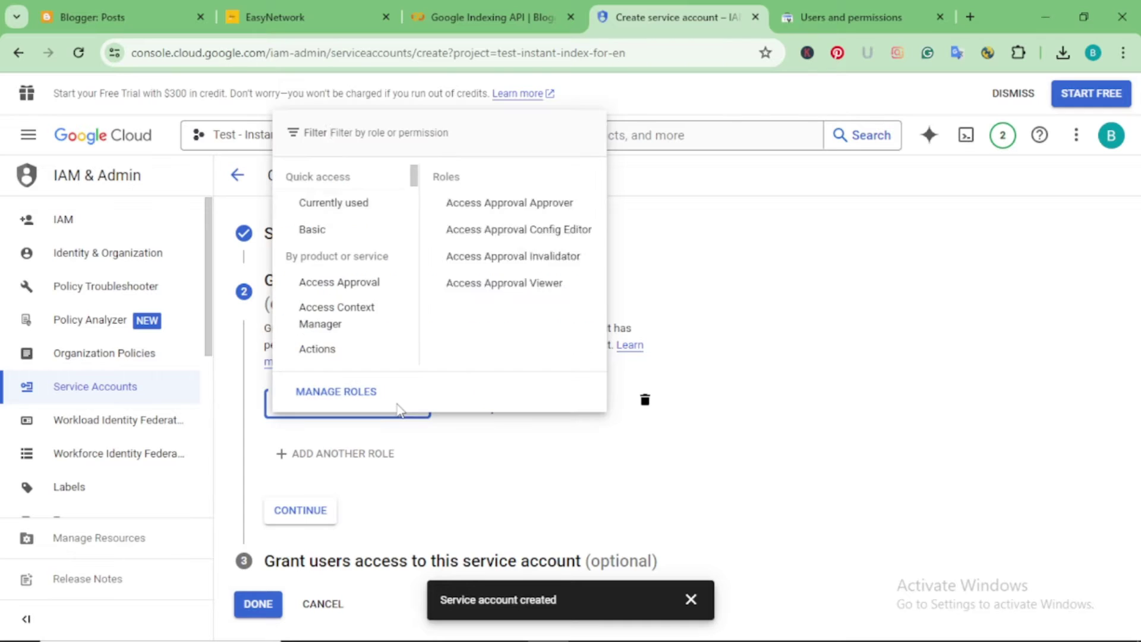
mouse_move(404, 235)
mouse_move(372, 208)
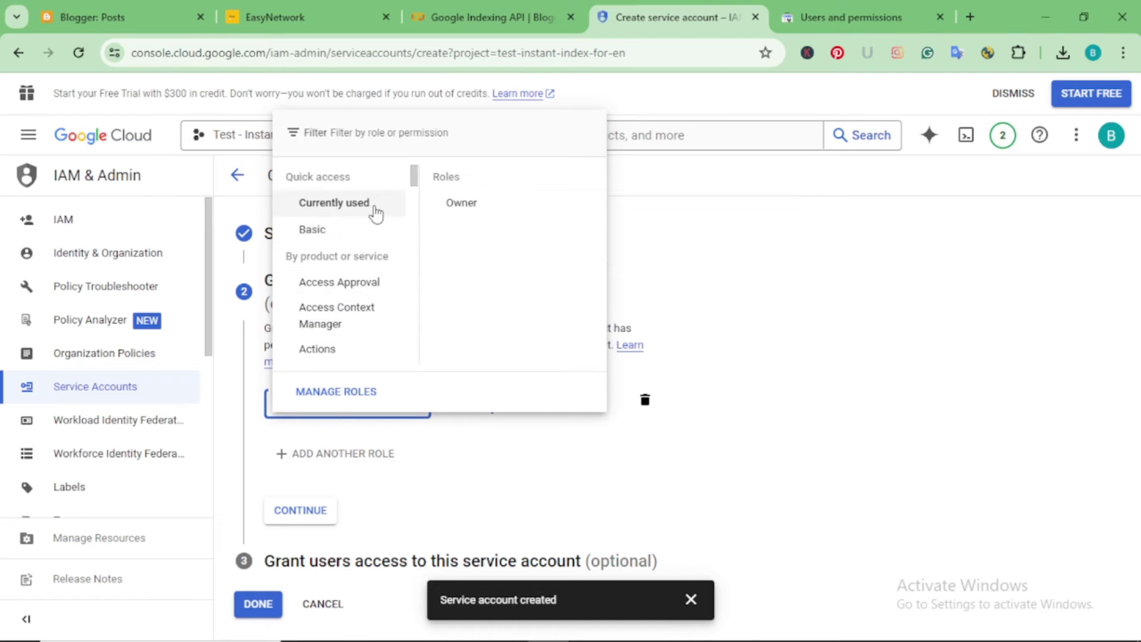
left_click(453, 204)
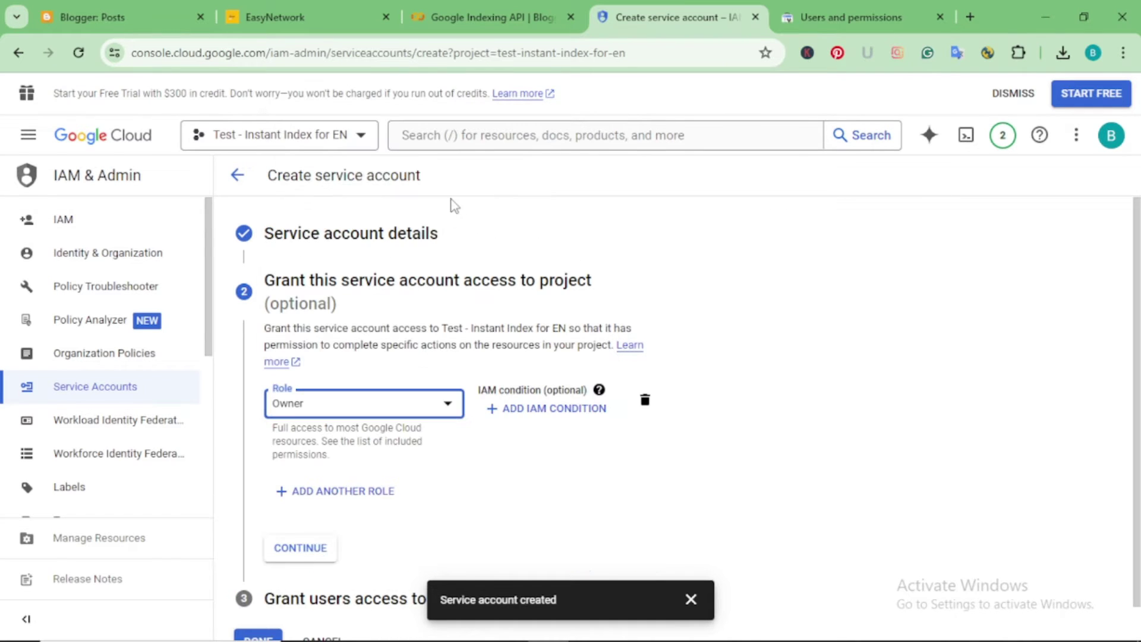
left_click(440, 413)
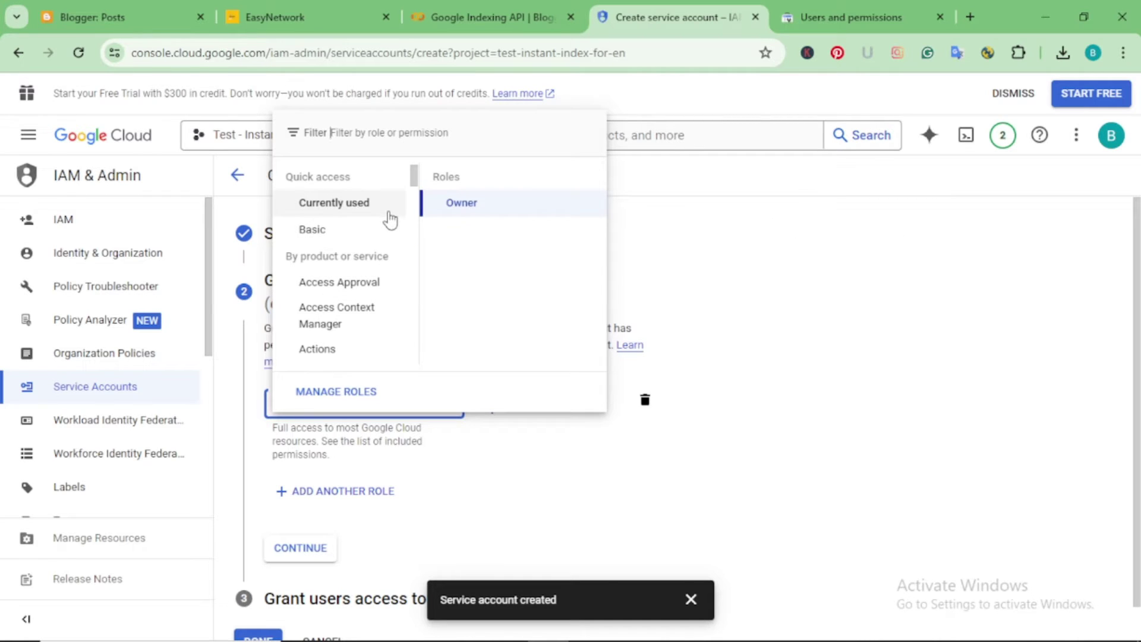
left_click(386, 233)
mouse_move(496, 256)
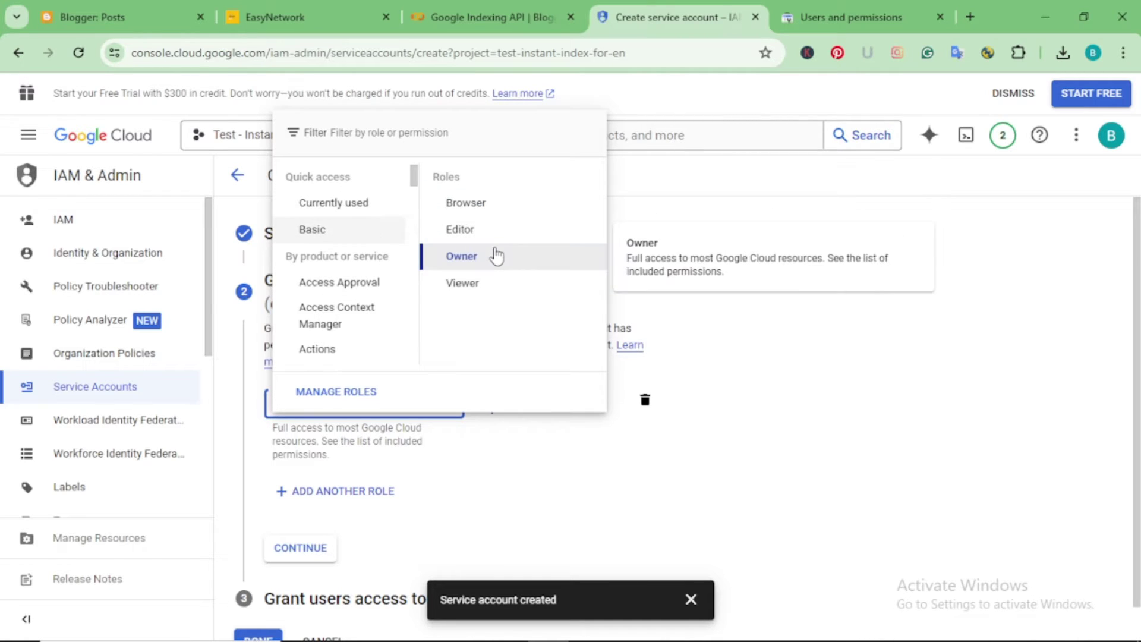
left_click(746, 458)
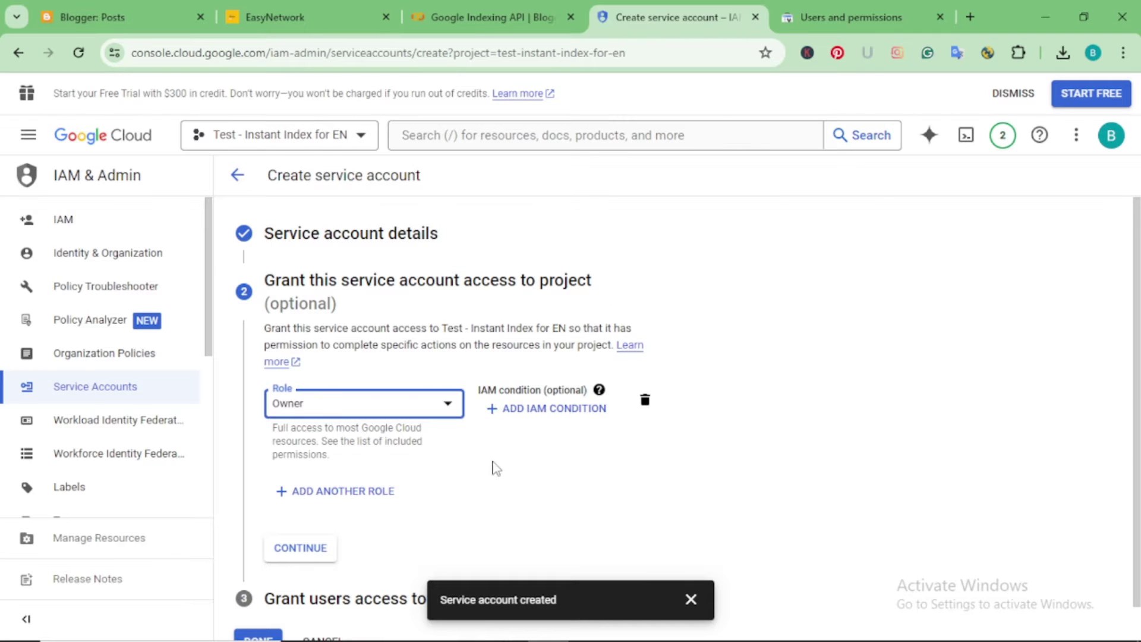
- Apply the project access role and finish the service account setup without granting other users access
scroll(486, 458, "down", 1)
left_click(327, 510)
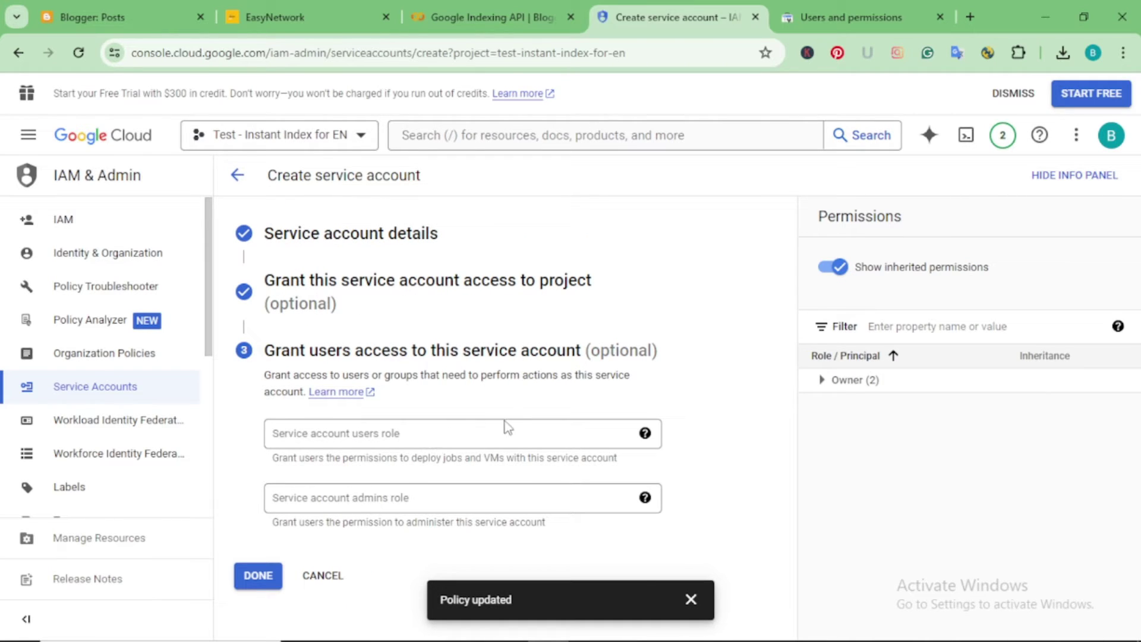
left_click(257, 579)
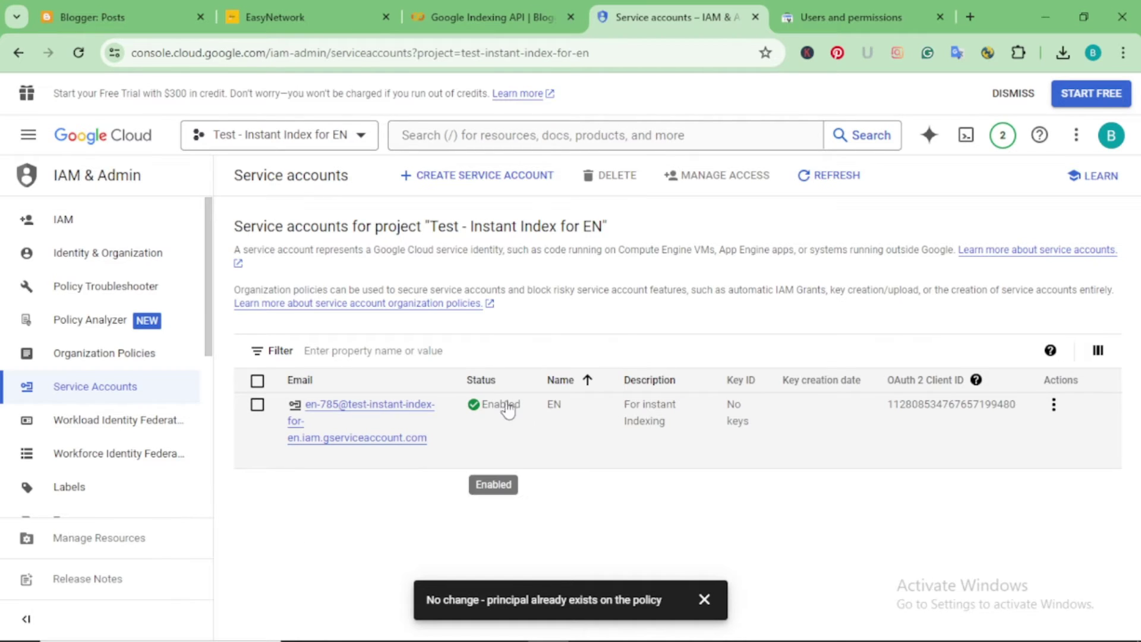
- Create a new private key of type JSON for the EN service account and save it to the computer
left_click(1053, 407)
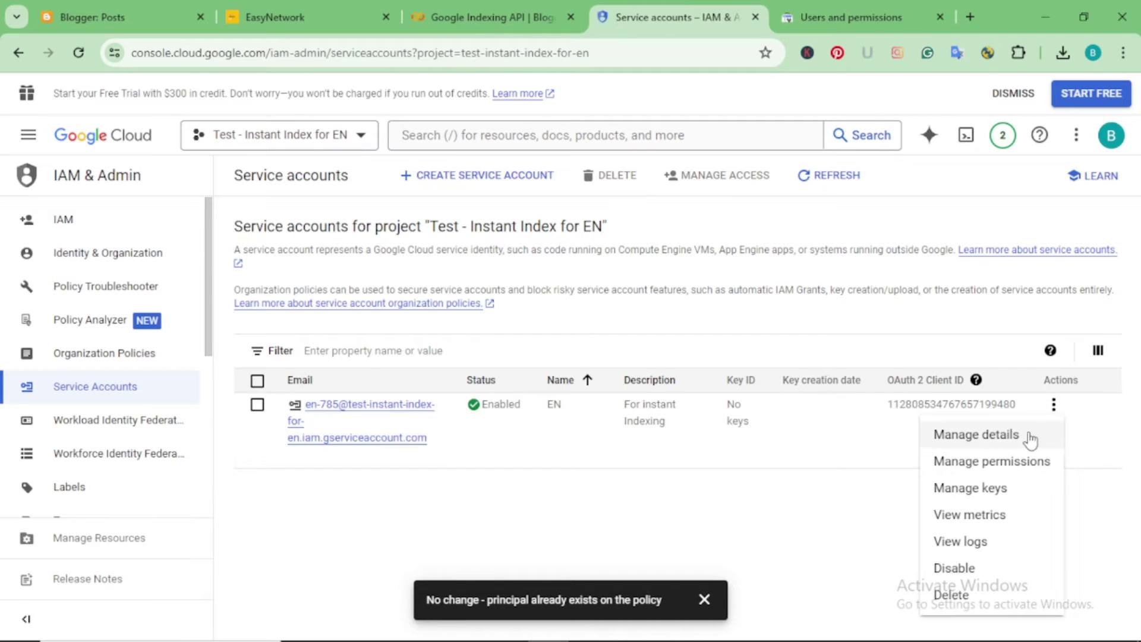
left_click(988, 489)
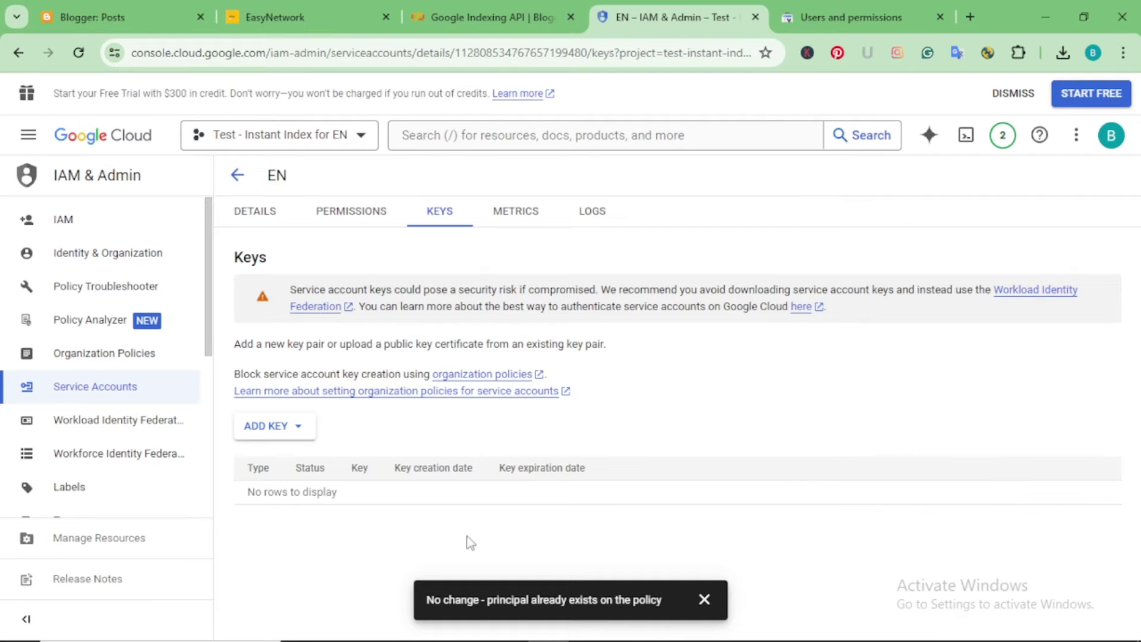
left_click(298, 429)
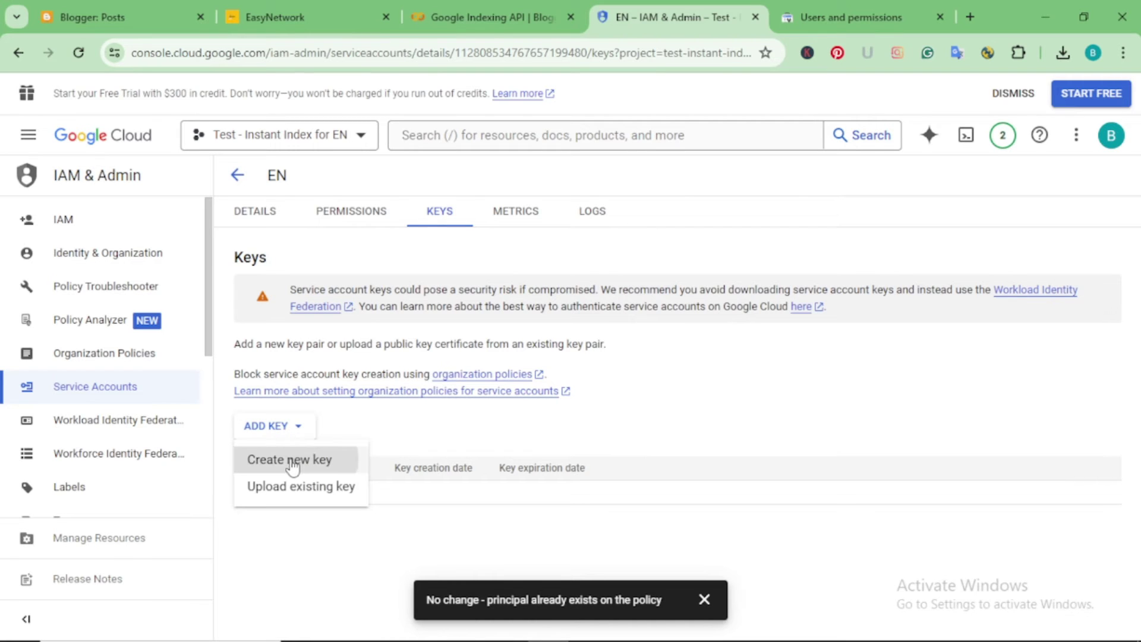
left_click(291, 459)
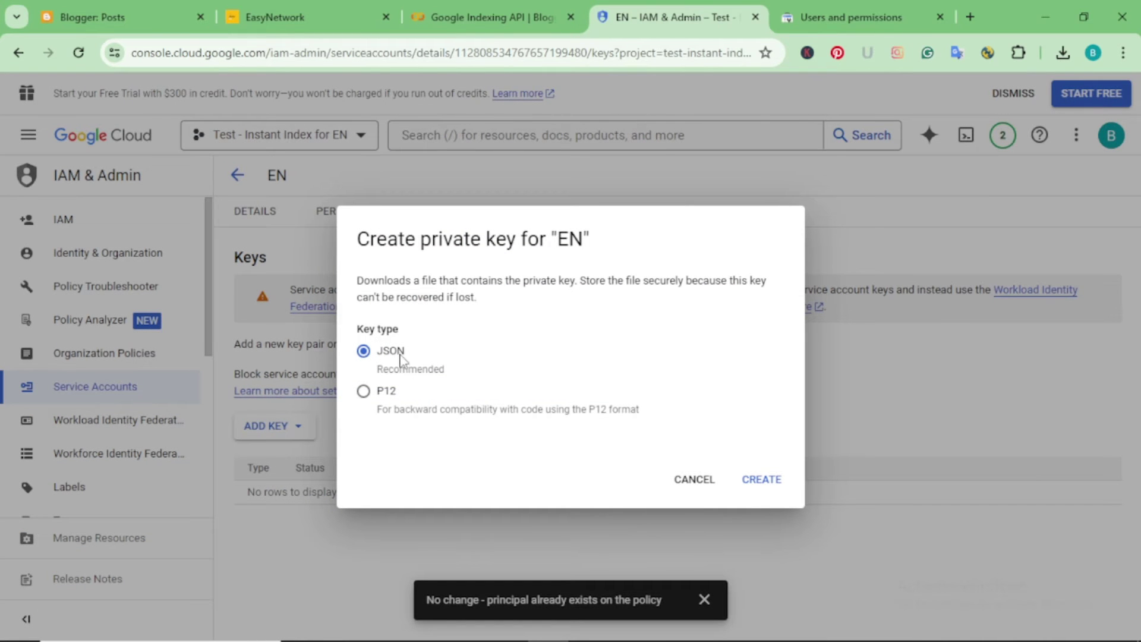
left_click(768, 483)
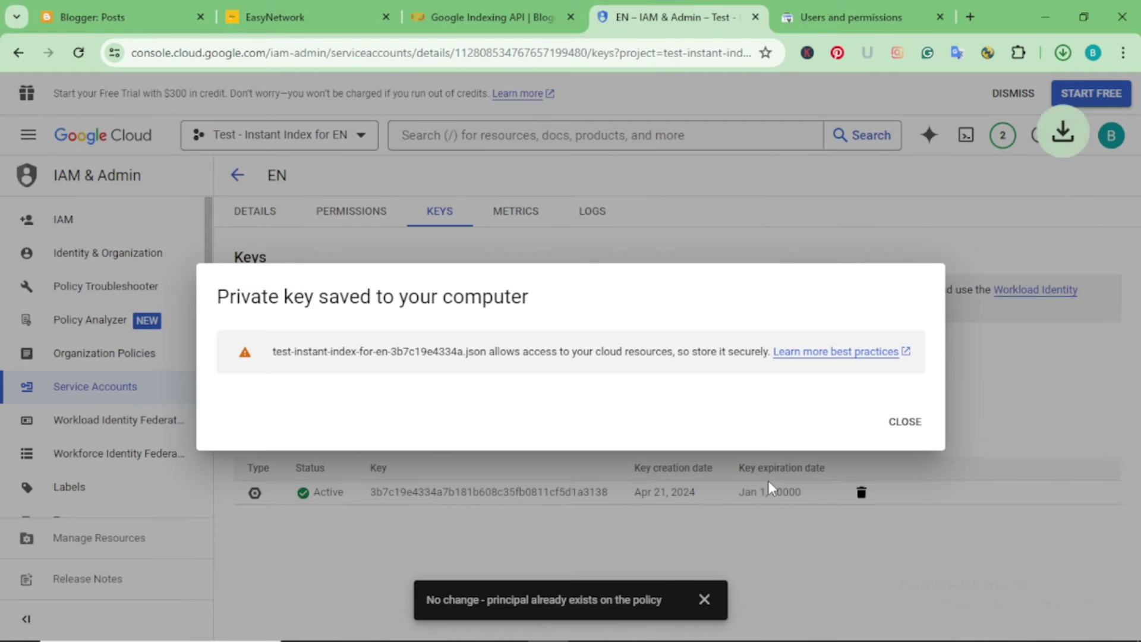
left_click(902, 423)
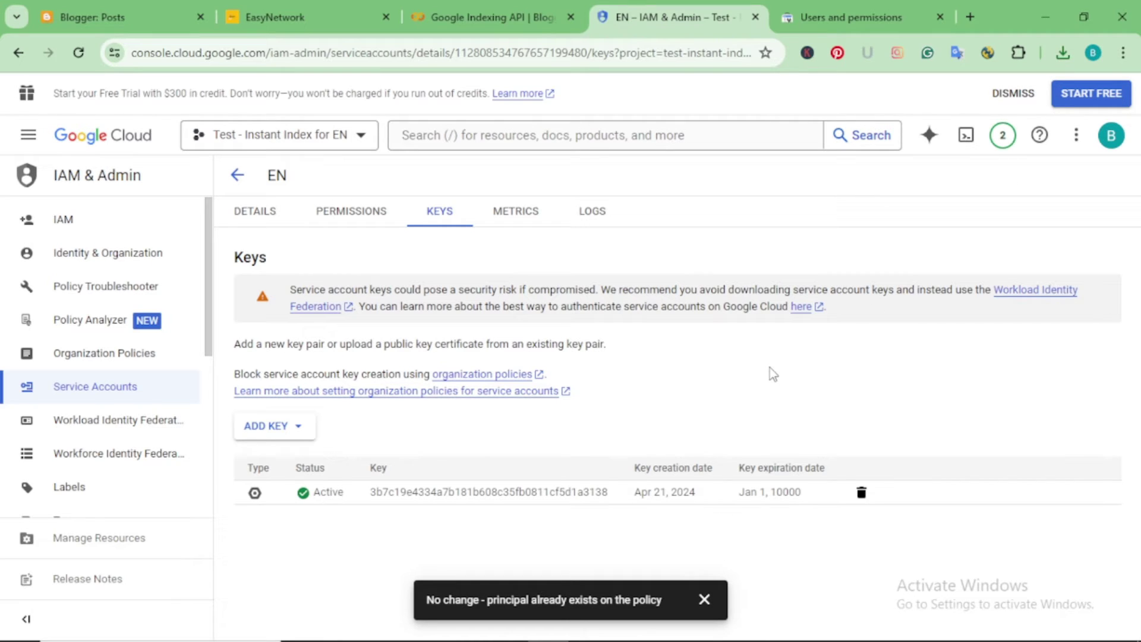
- Switch to Google Search Console and go to Users and permissions in the EasyNetwork property's settings
left_click(826, 8)
scroll(109, 246, "up", 5)
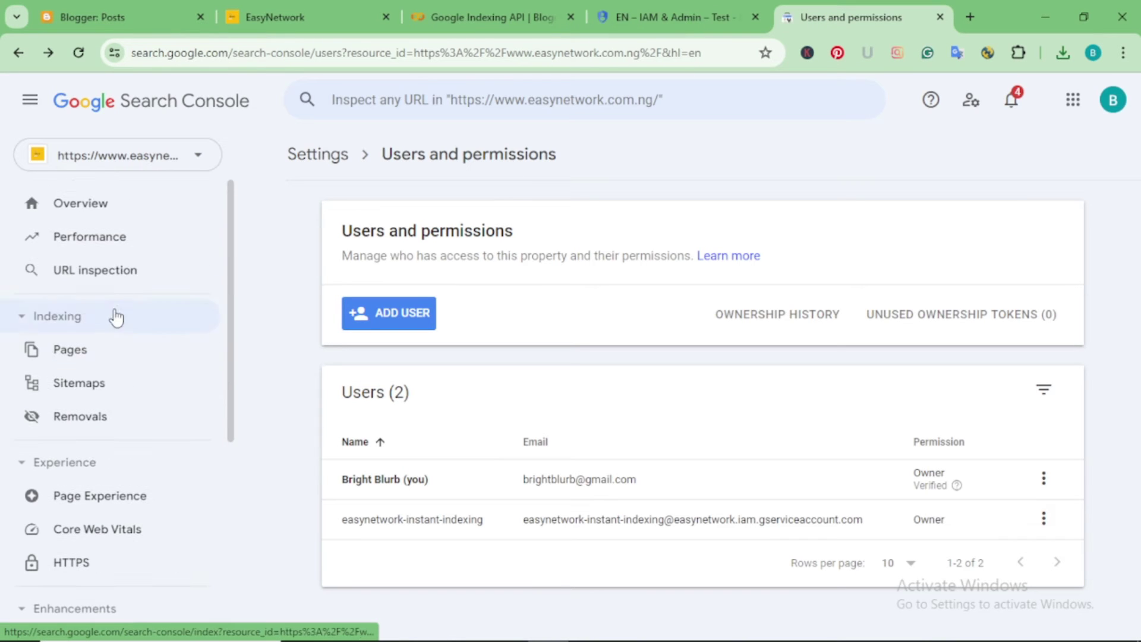
left_click(125, 215)
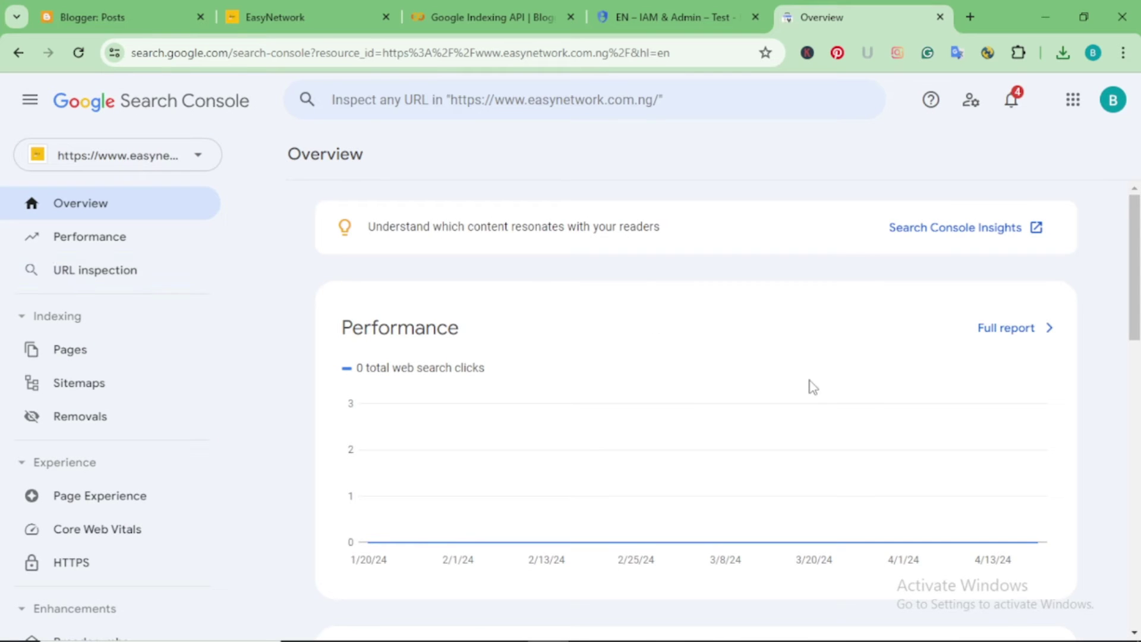
scroll(811, 392, "down", 5)
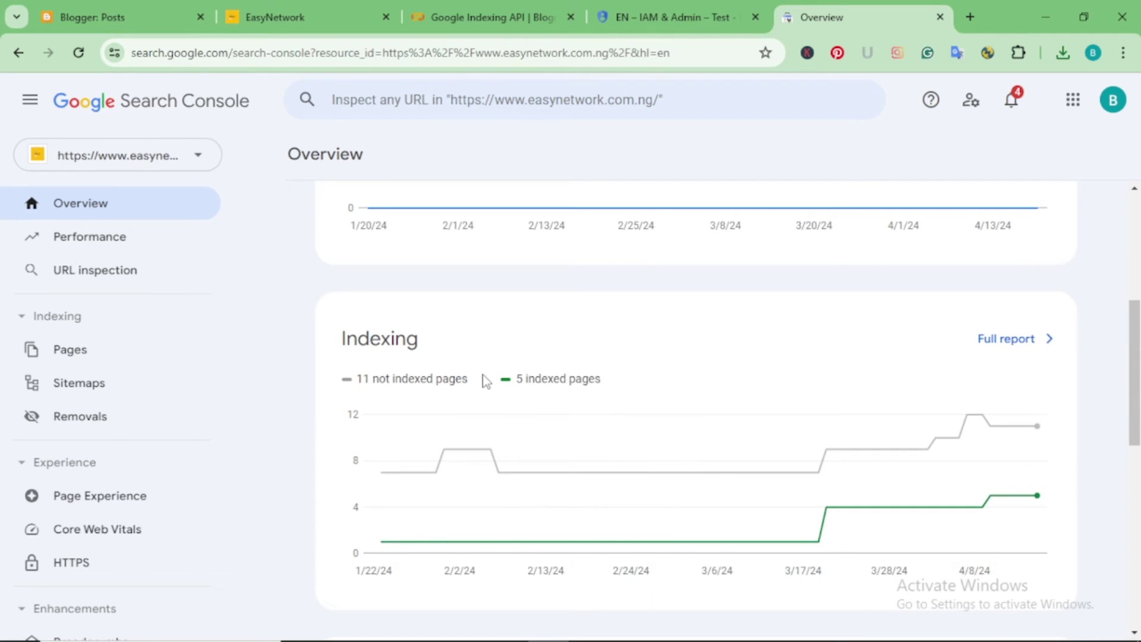
scroll(486, 381, "down", 6)
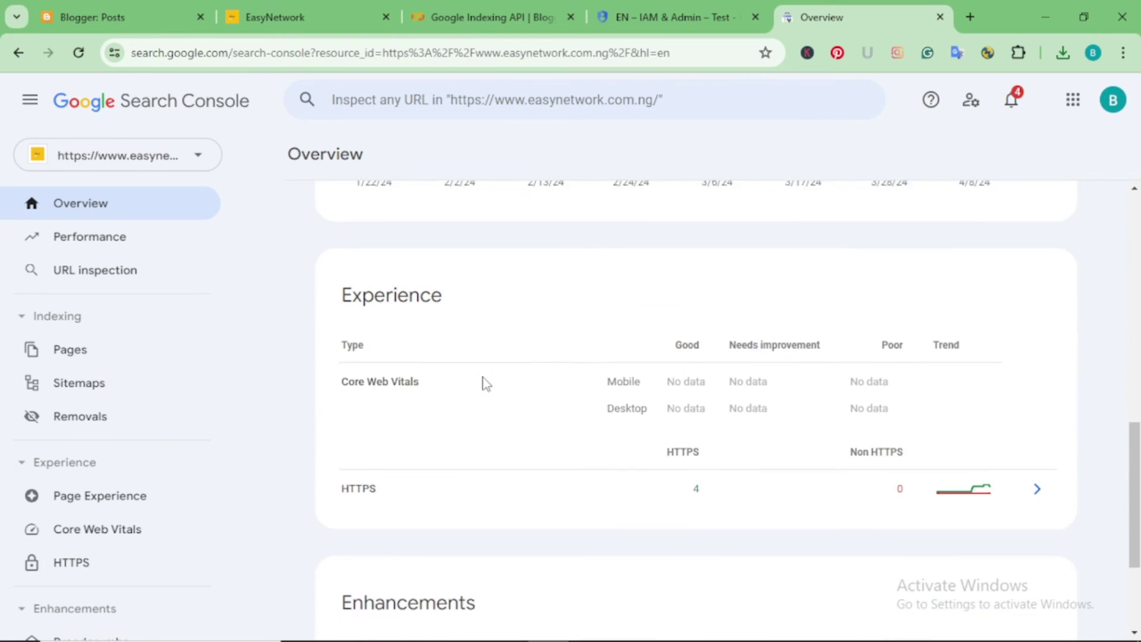
scroll(161, 321, "down", 5)
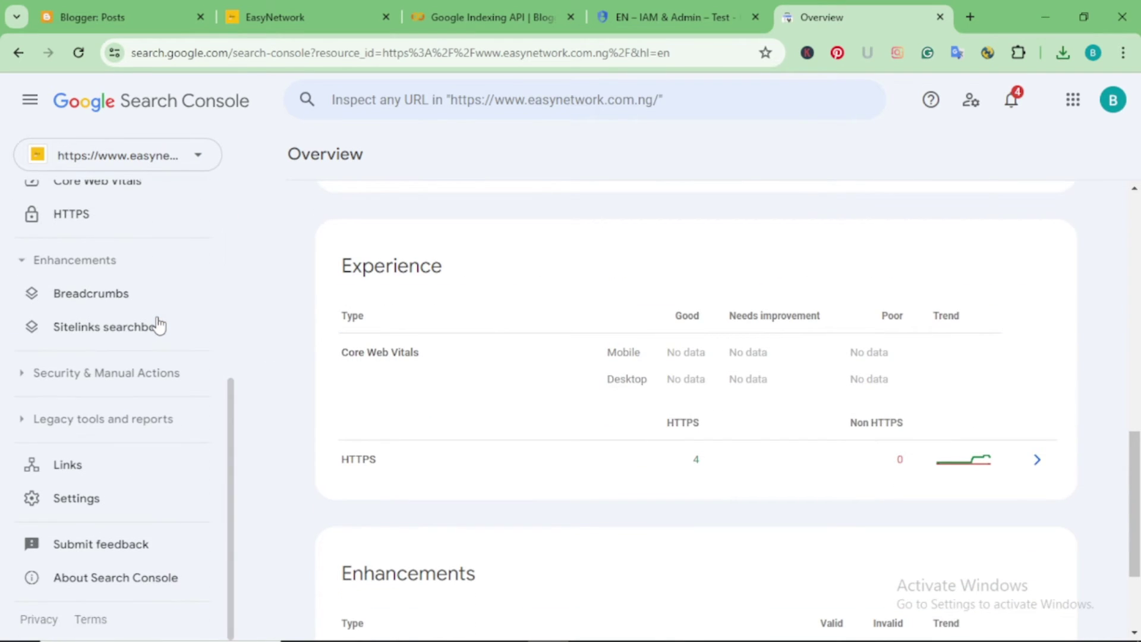
left_click(105, 504)
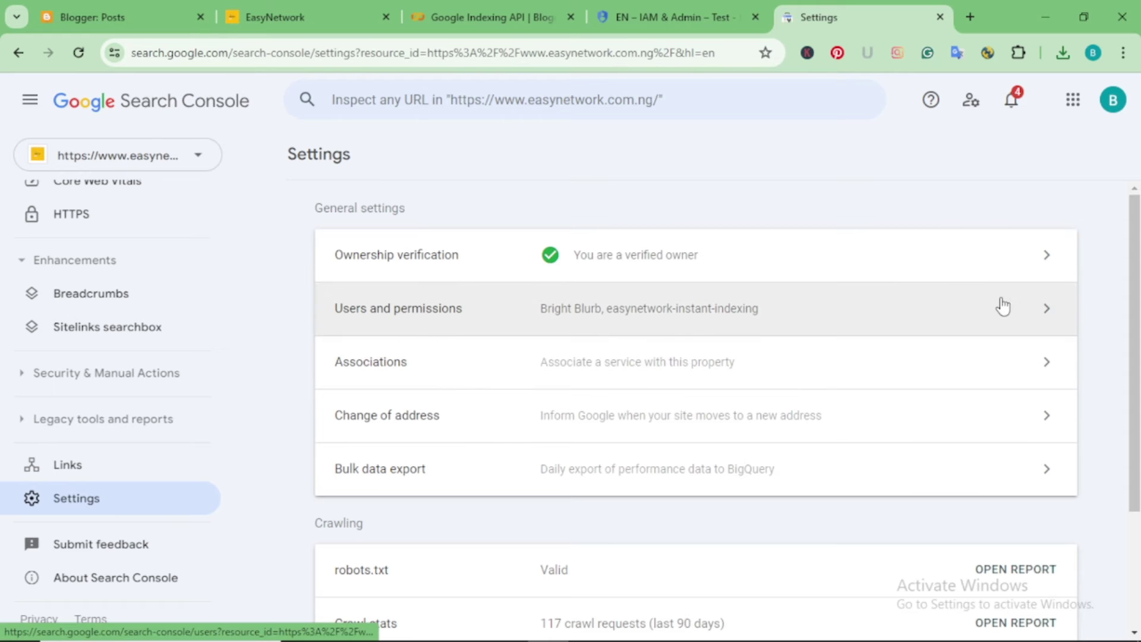
left_click(1045, 313)
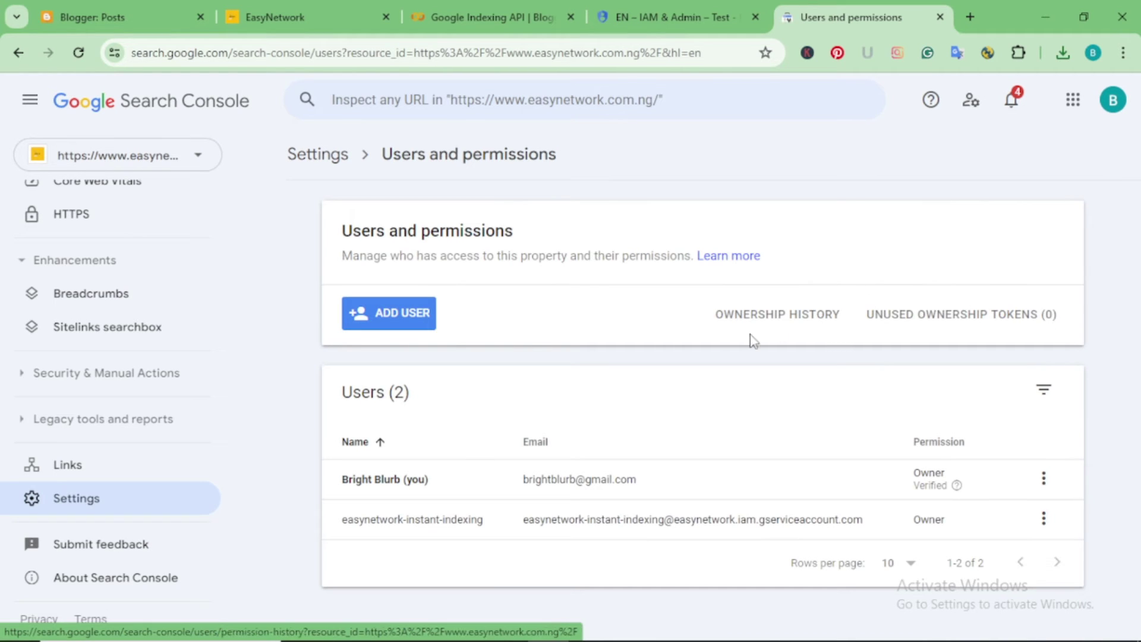
- Add the service account's copied email address as a new user of the property with Owner permission
left_click(395, 317)
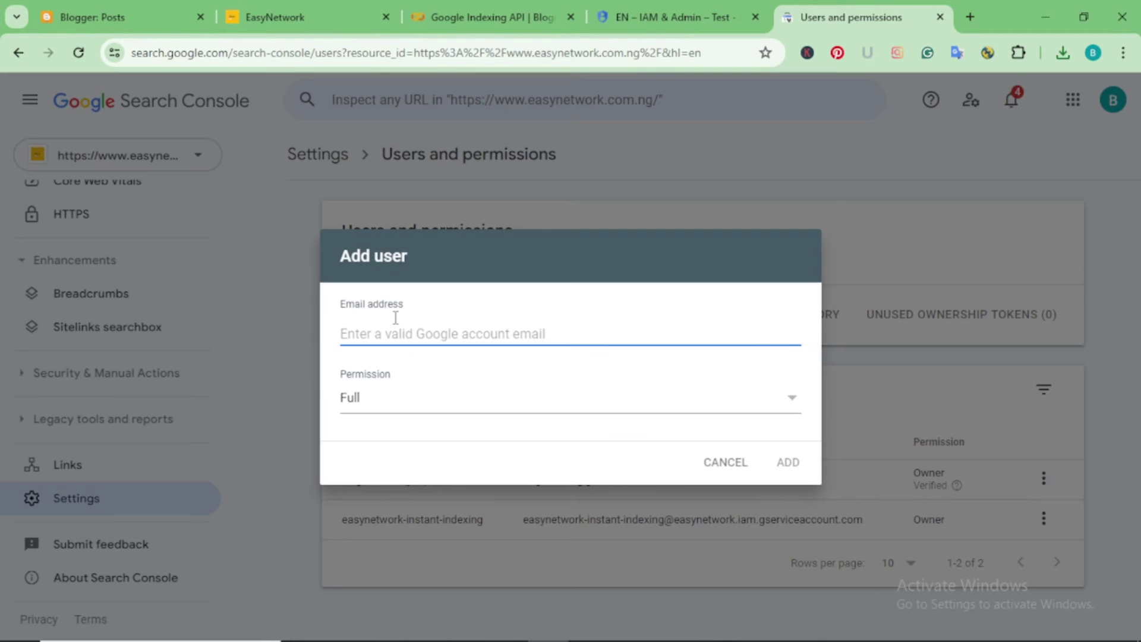
key("ctrl+v")
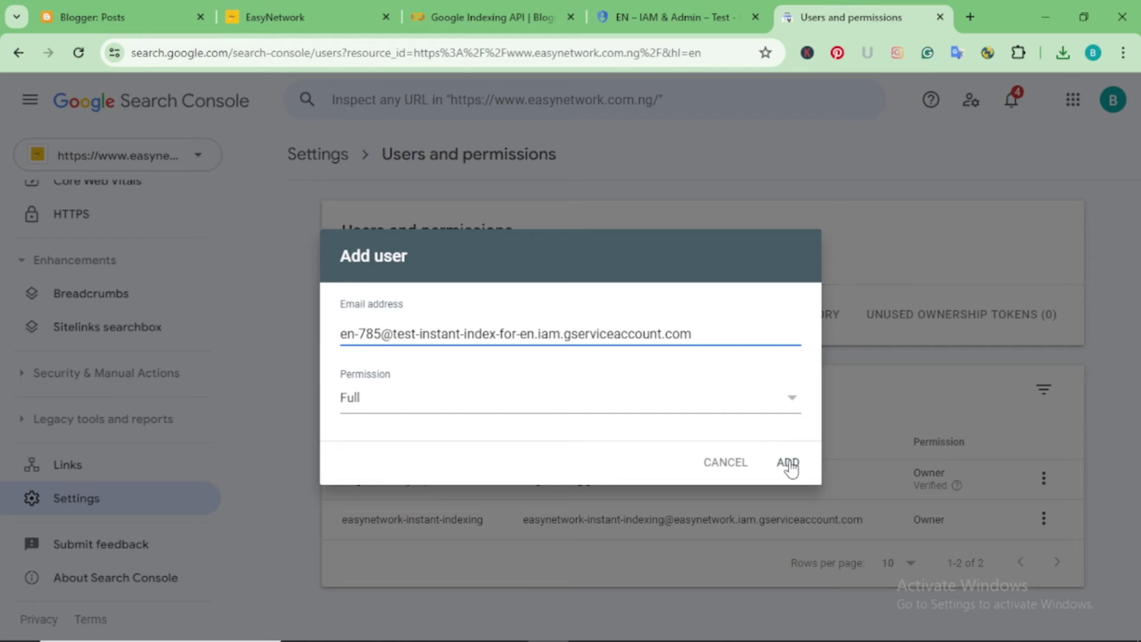
left_click(790, 398)
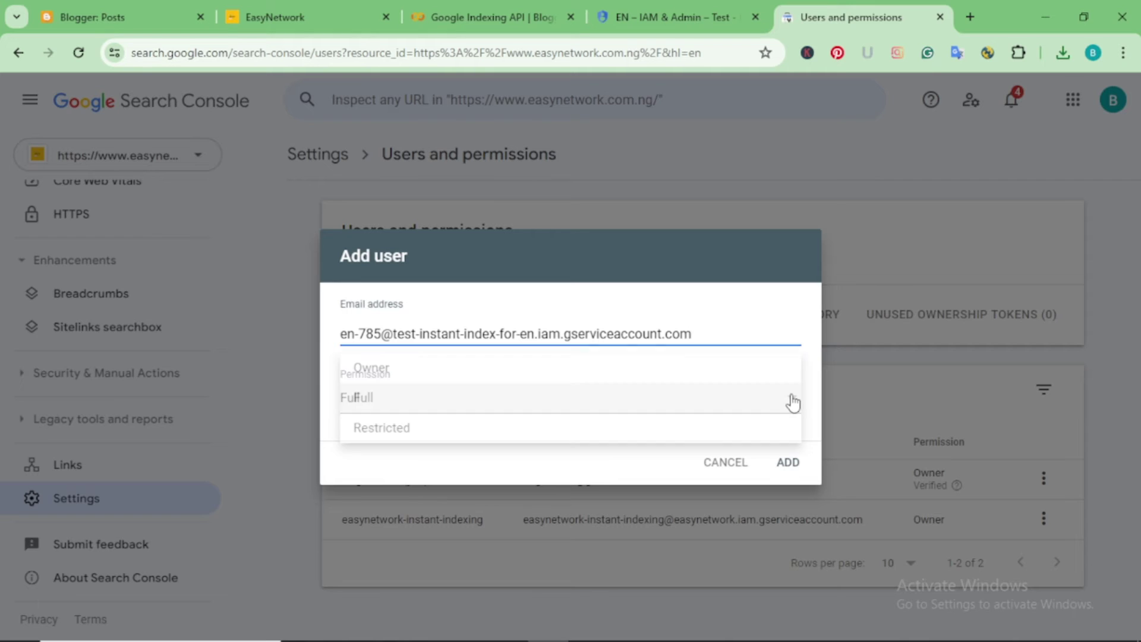
left_click(627, 384)
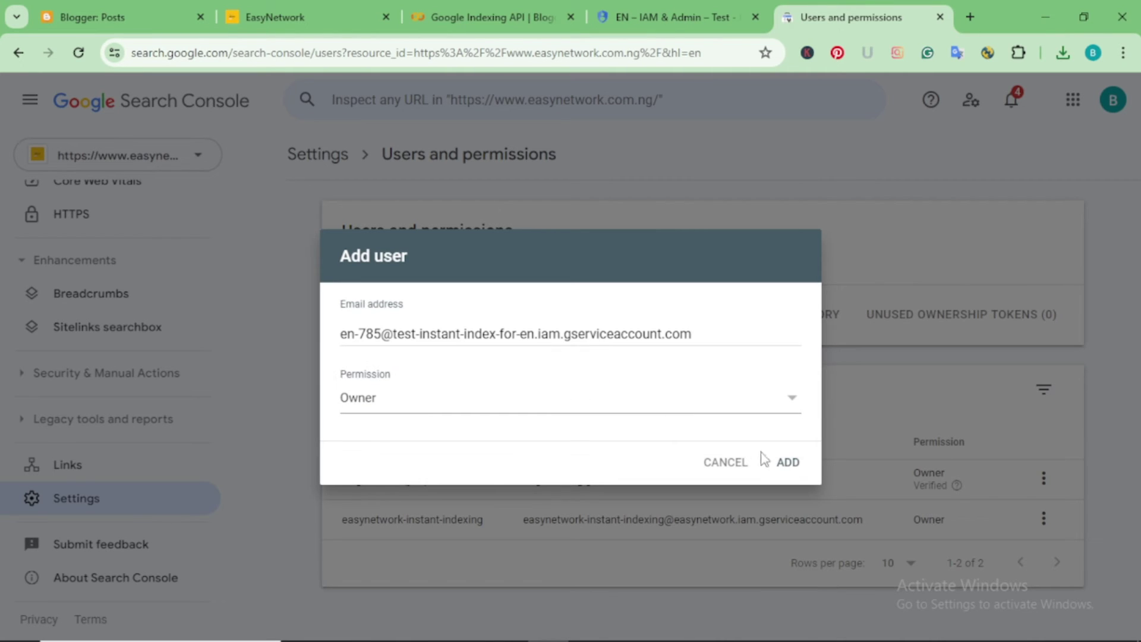
left_click(785, 466)
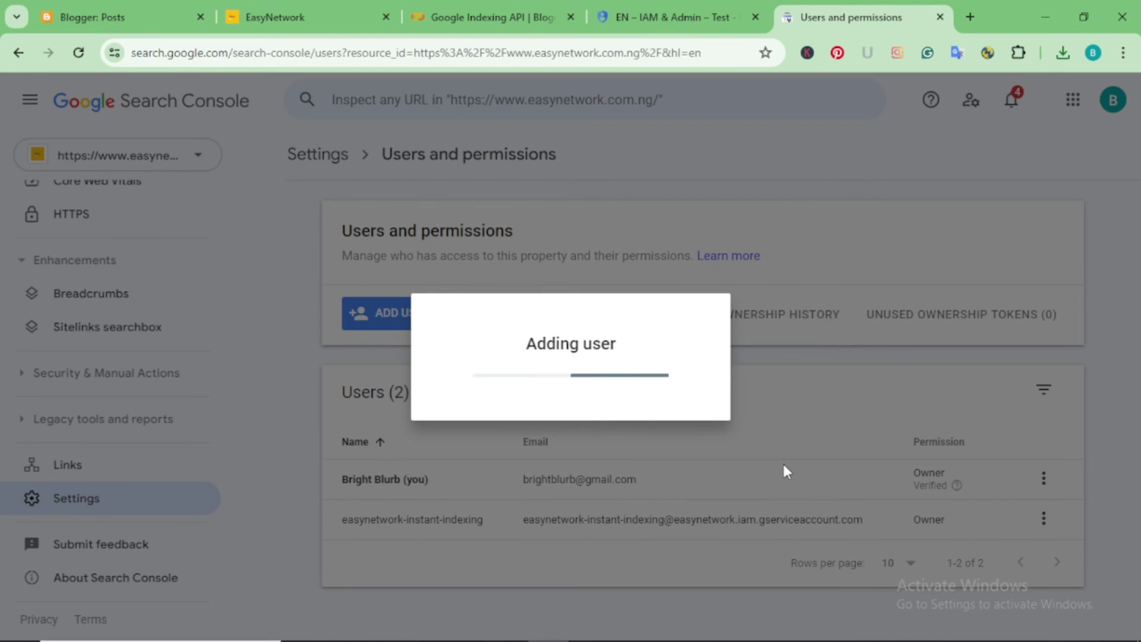
scroll(787, 452, "down", 1)
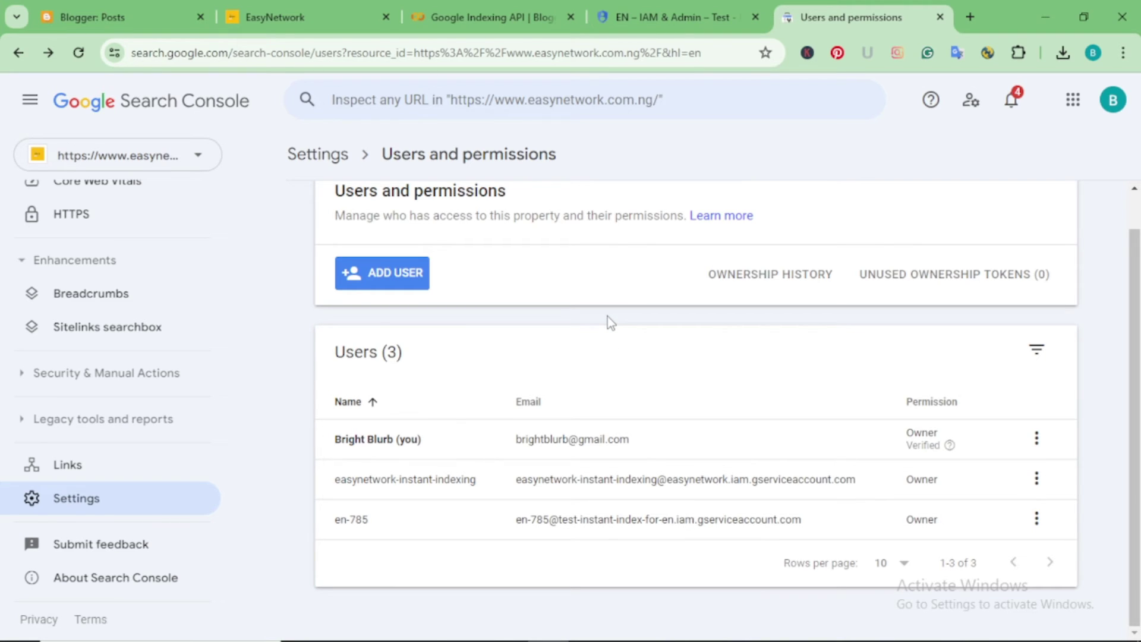
- In the Google Indexing API Colab notebook, upload the downloaded test-instant-index-for-en JSON key file and run the Import Necessary Libraries cell
left_click(514, 18)
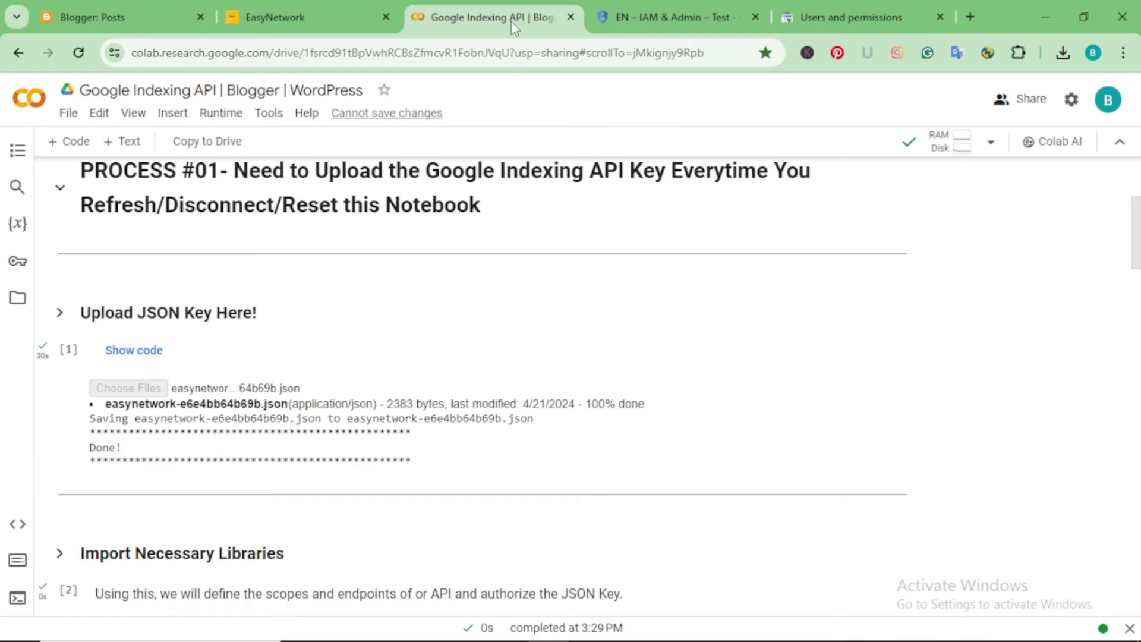
scroll(500, 241, "up", 4)
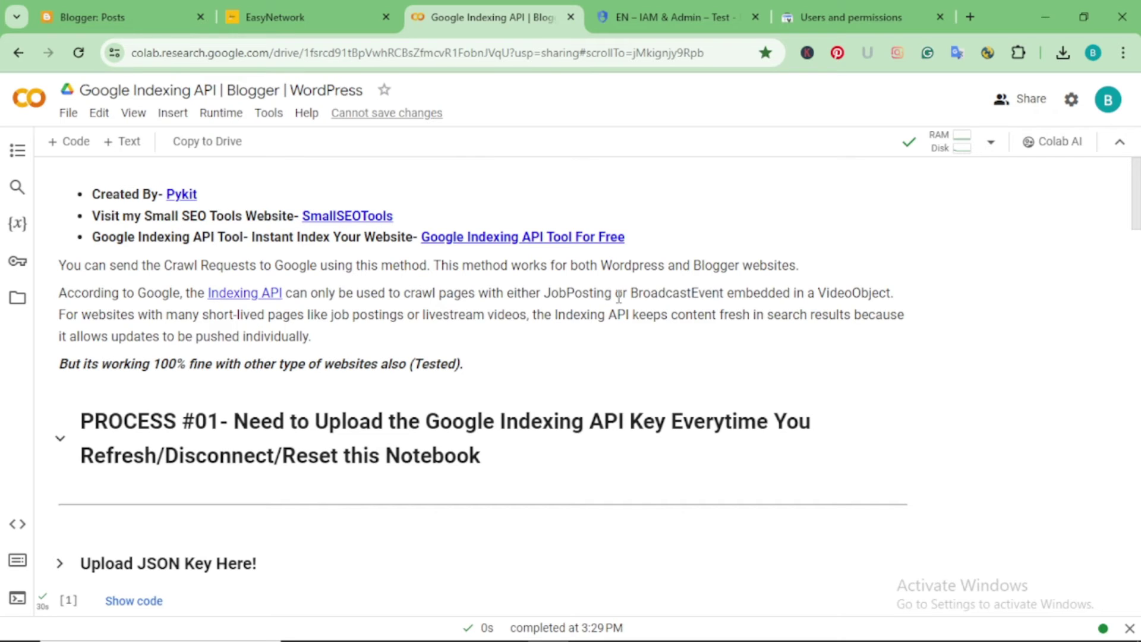
scroll(619, 297, "down", 4)
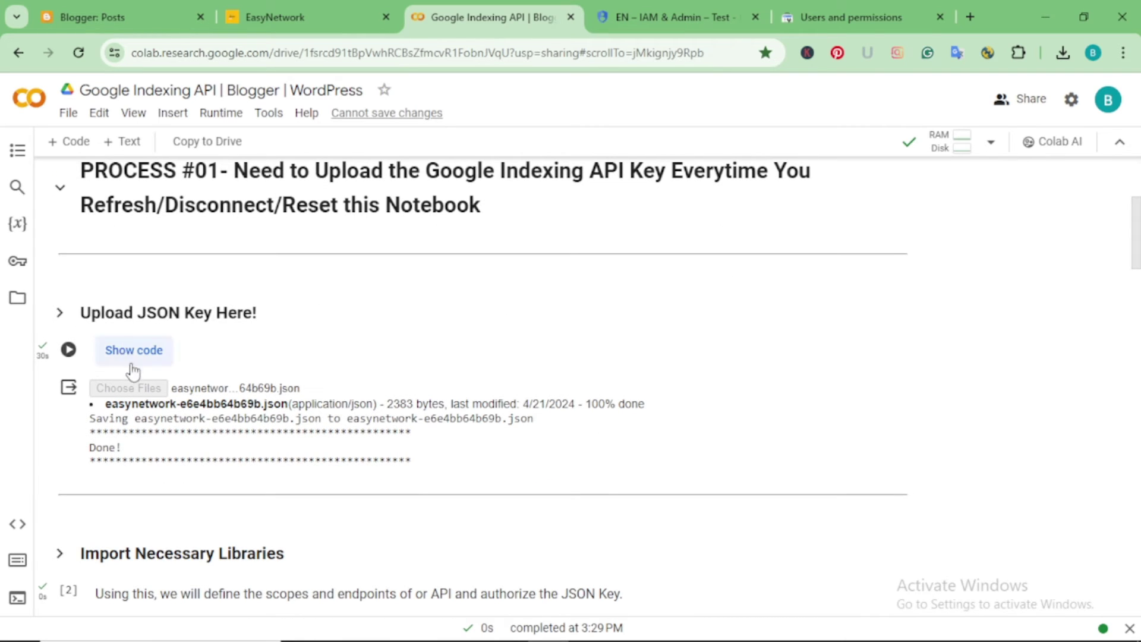
left_click(69, 350)
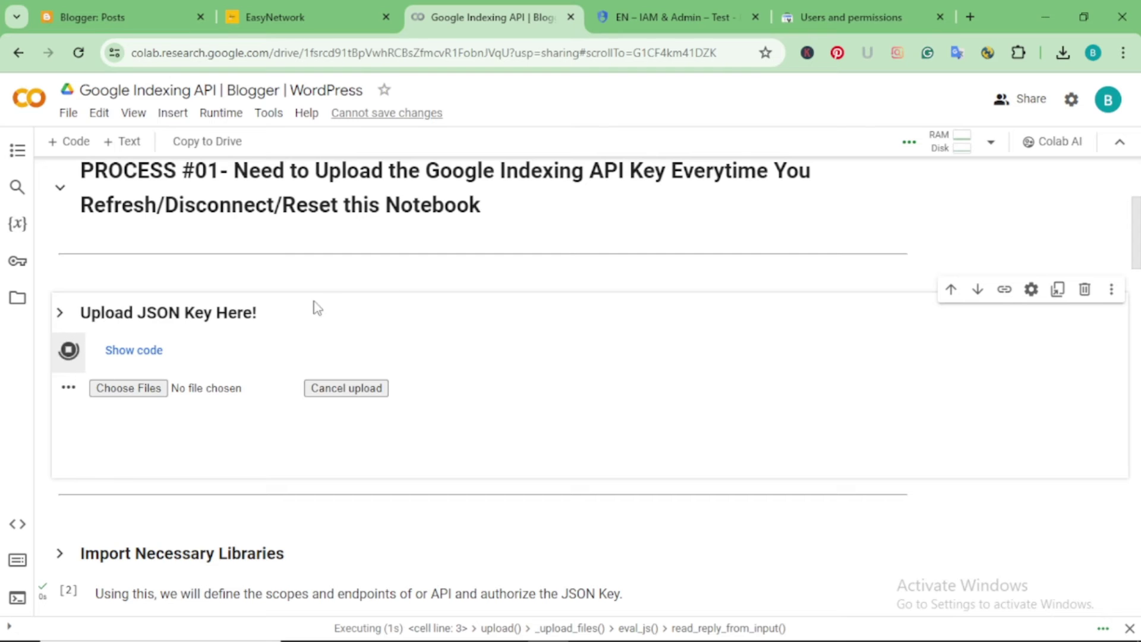
left_click(111, 389)
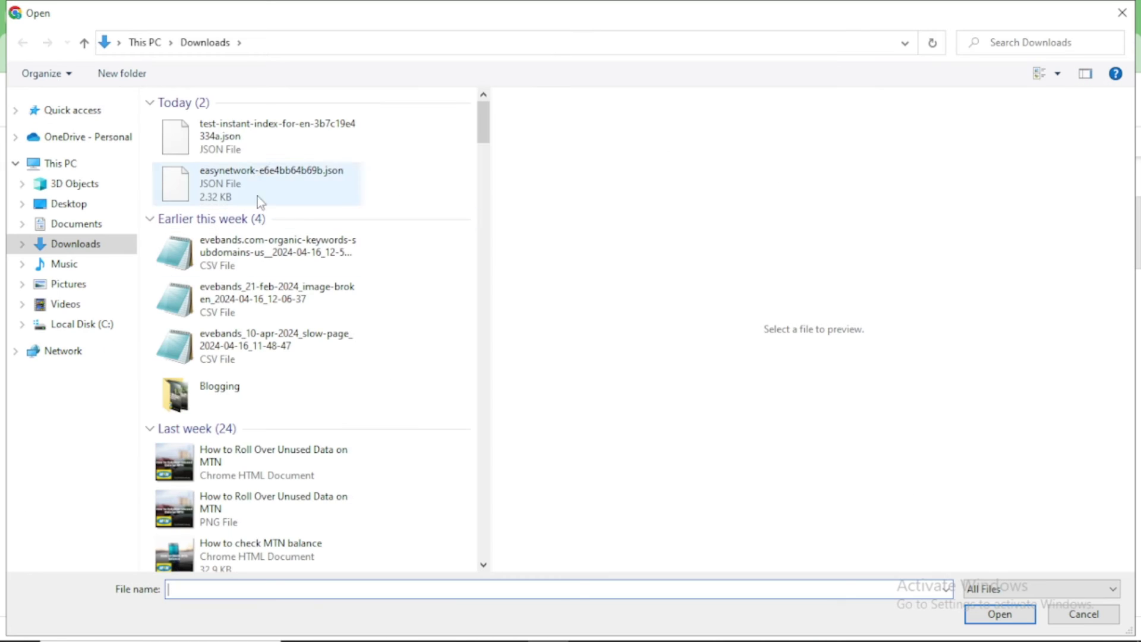
left_click(264, 156)
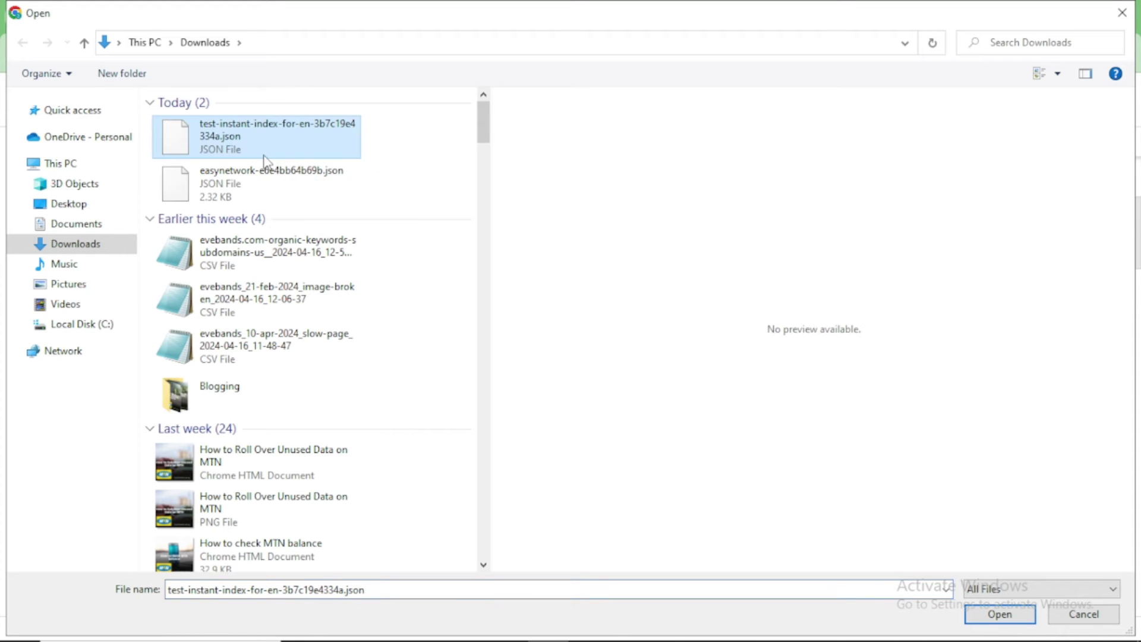
left_click(1000, 614)
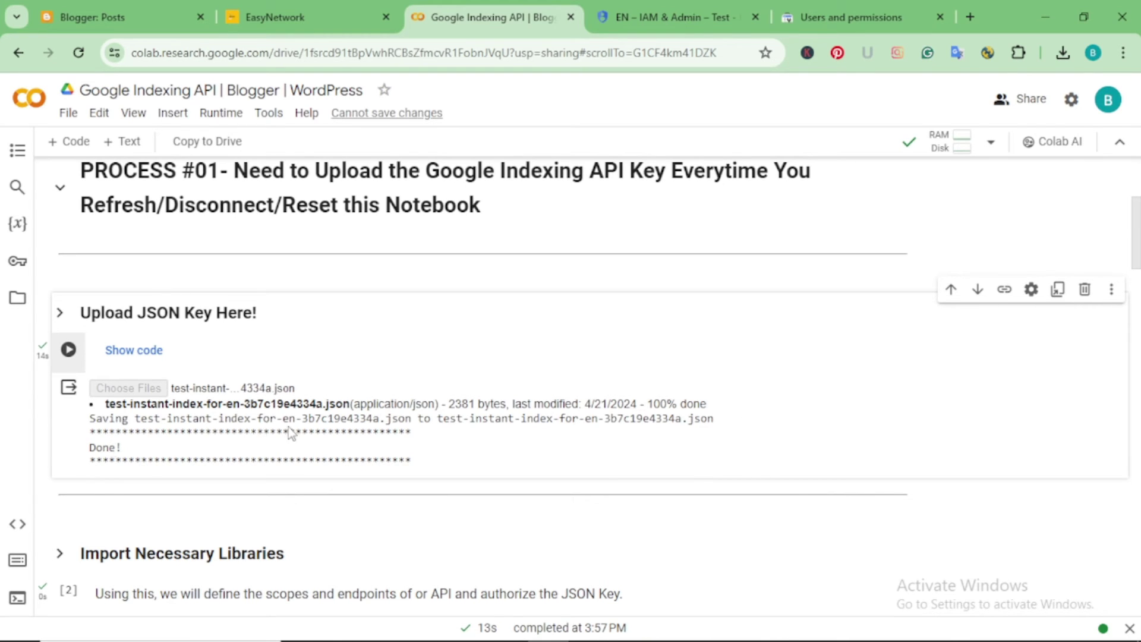
scroll(297, 428, "down", 4)
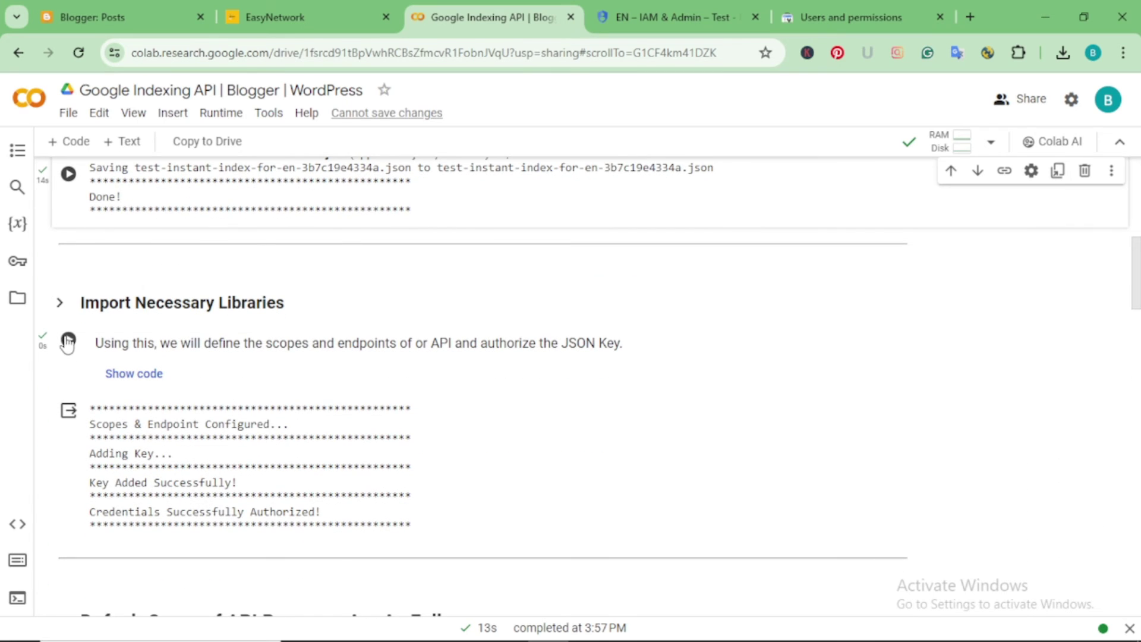
left_click(68, 340)
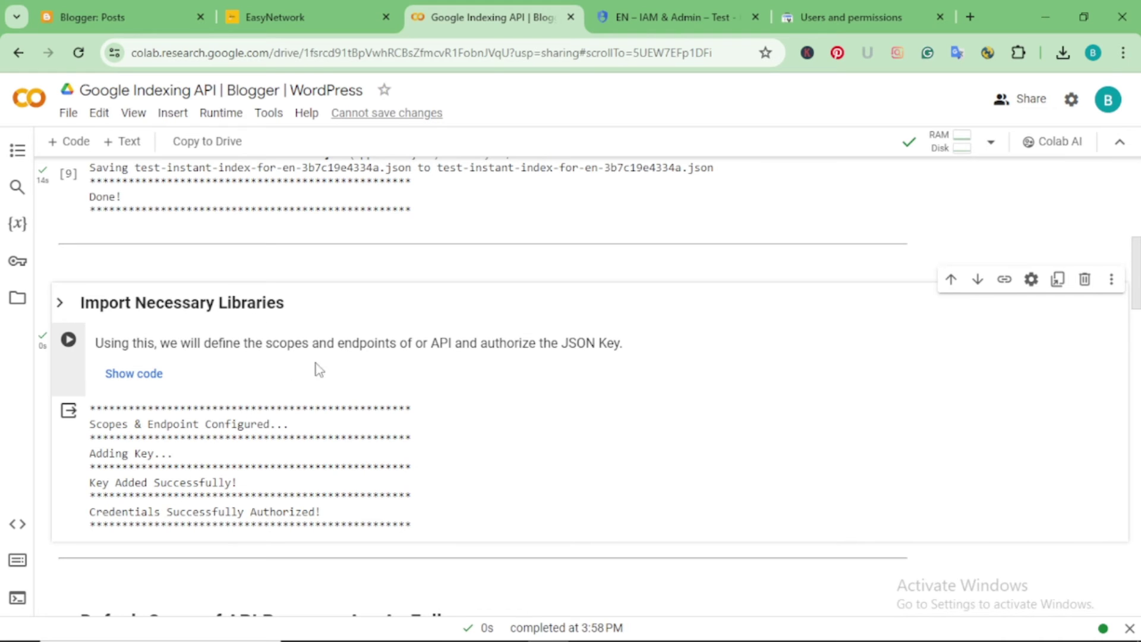
- Clear the existing siteURL value in the notebook's Provide Site URL & Update Request Type cell
scroll(338, 339, "down", 5)
scroll(337, 344, "down", 4)
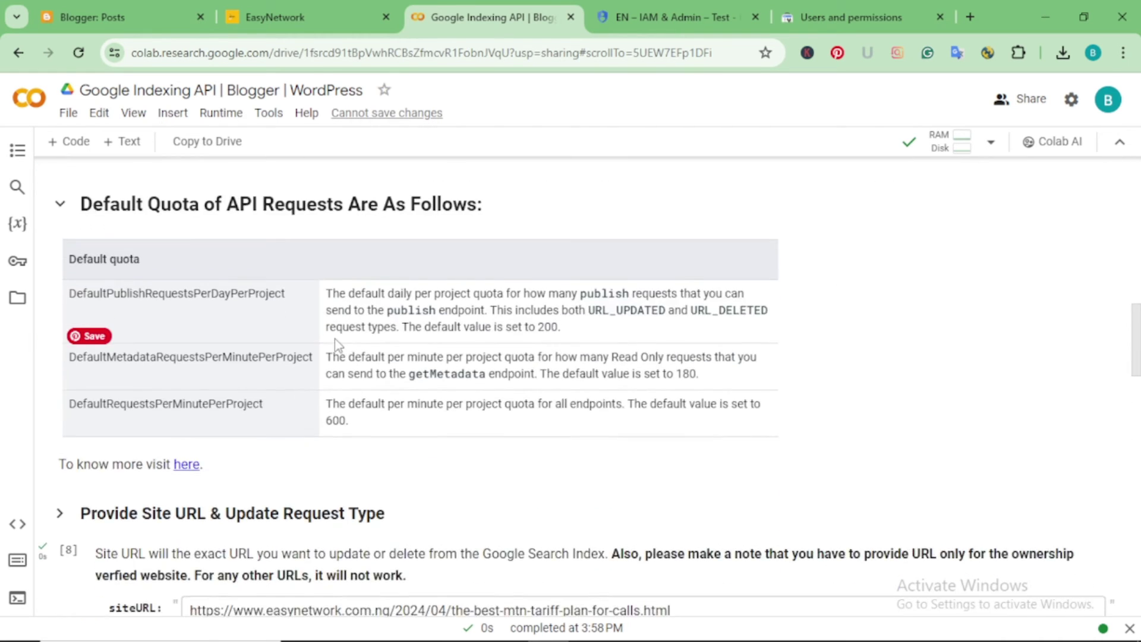
scroll(337, 342, "up", 1)
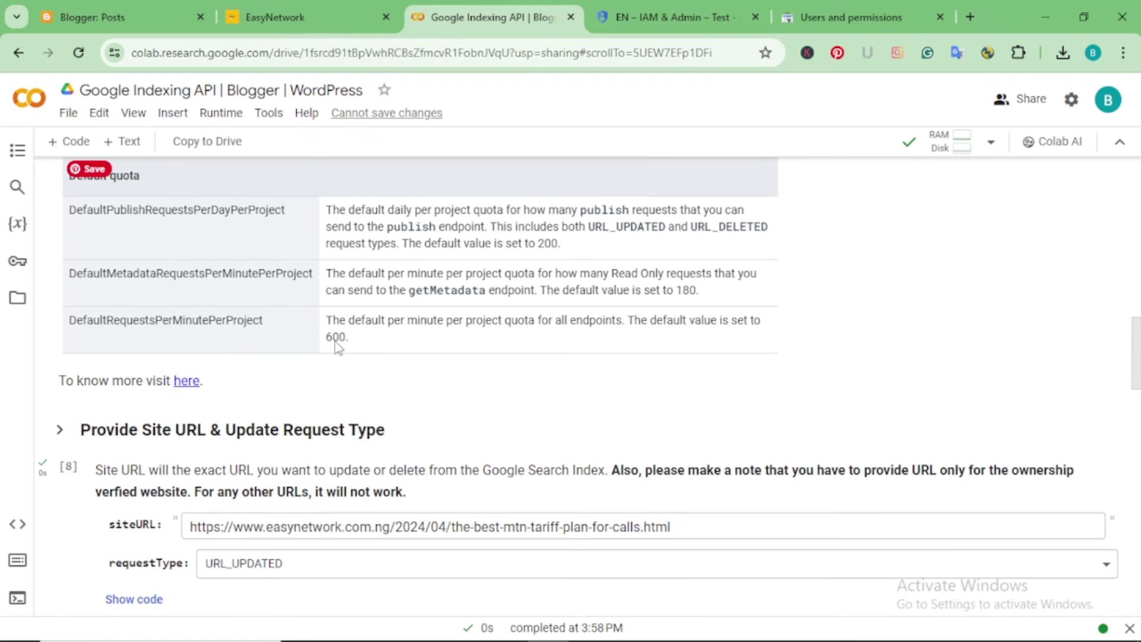
scroll(336, 343, "down", 2)
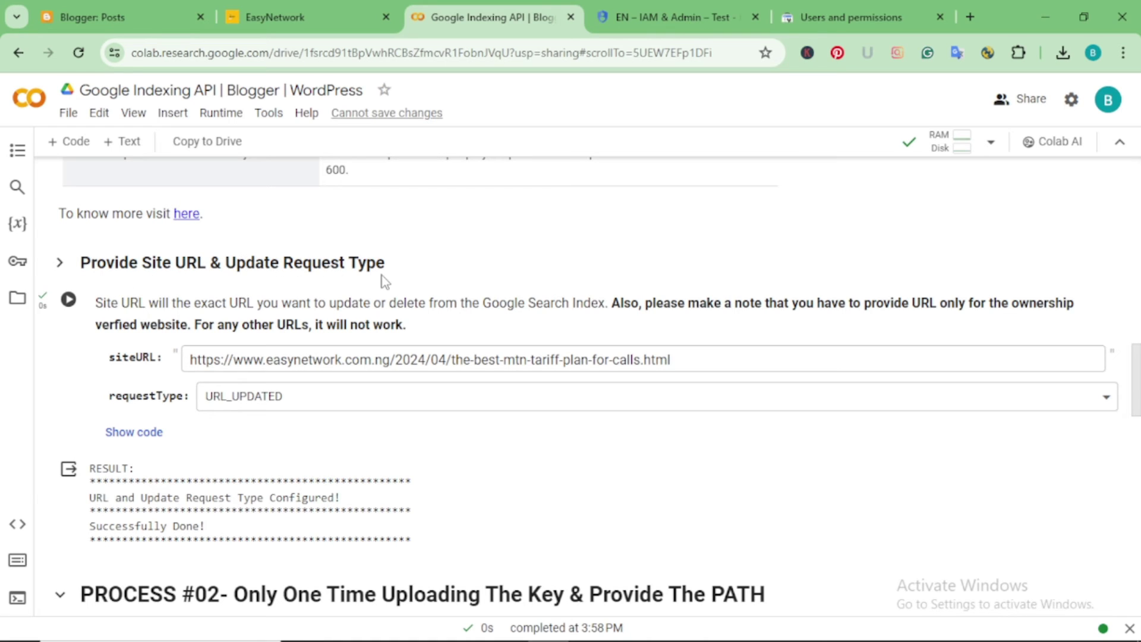
left_click(330, 361)
key("ctrl+a")
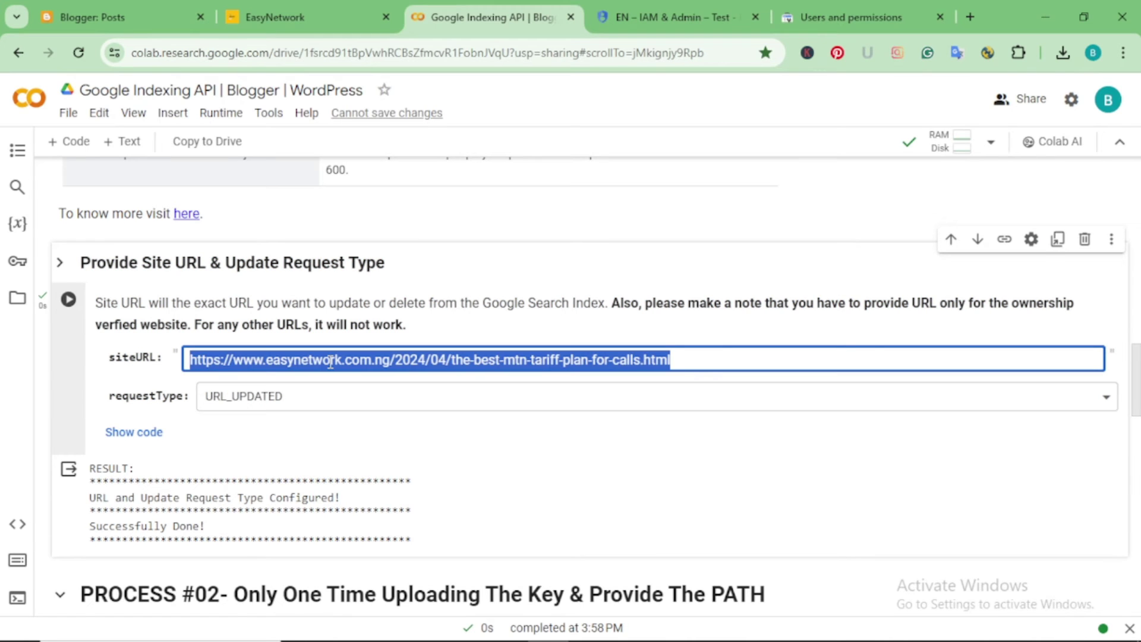
key("BackSpace")
- Copy the link address of the EasyNetwork post "The Best MTN Tariff Plan For Calls" and return to the Colab notebook
left_click(279, 16)
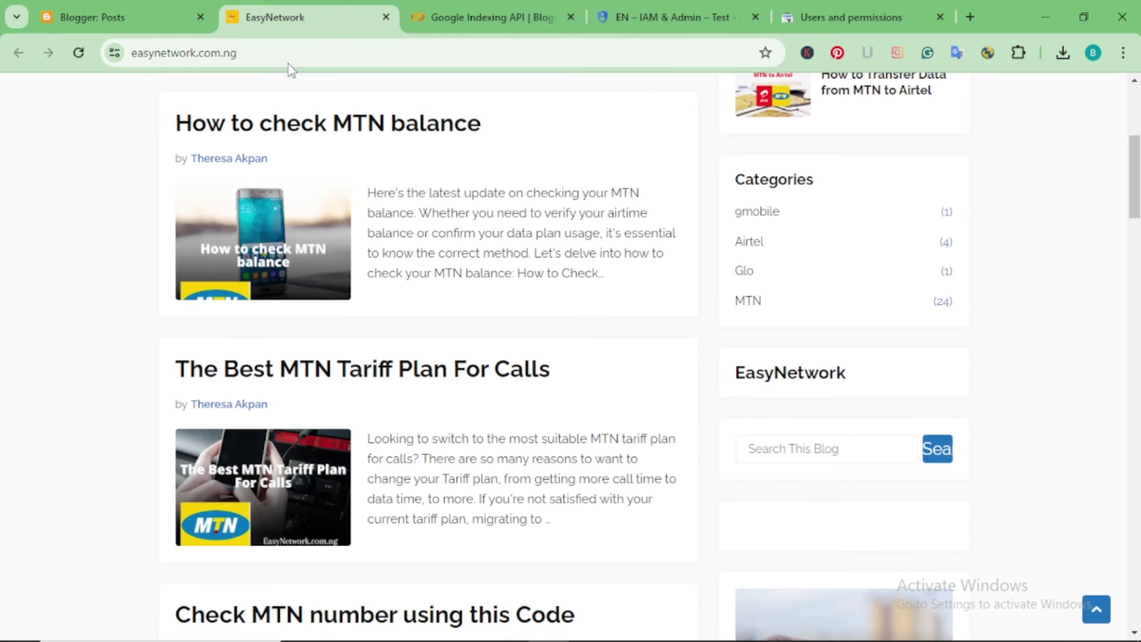
right_click(269, 373)
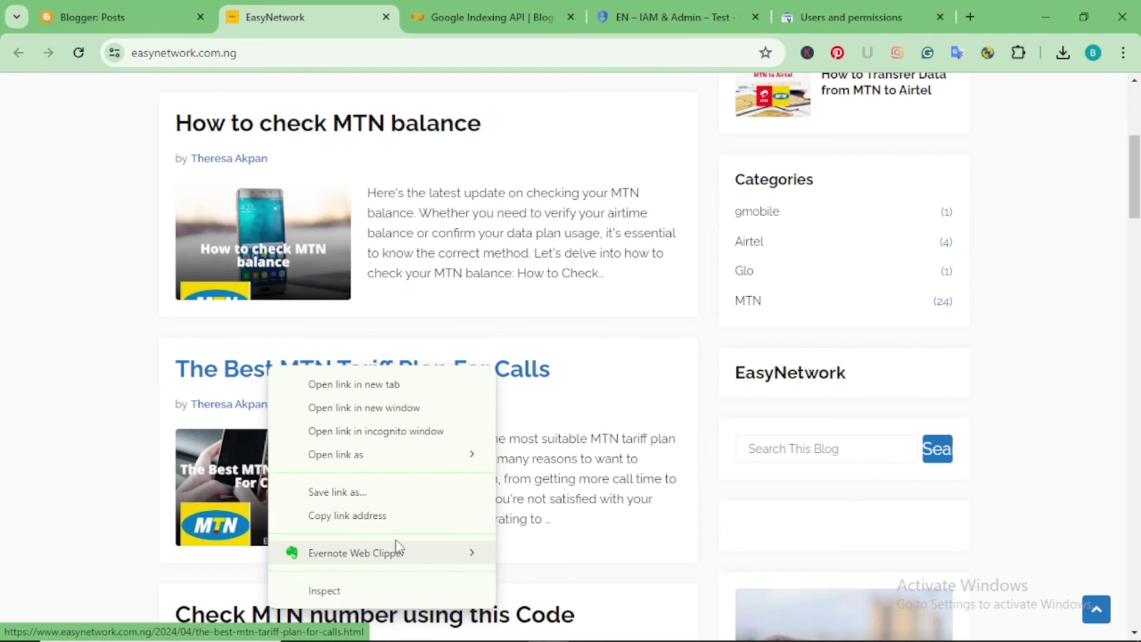
left_click(397, 515)
left_click(493, 14)
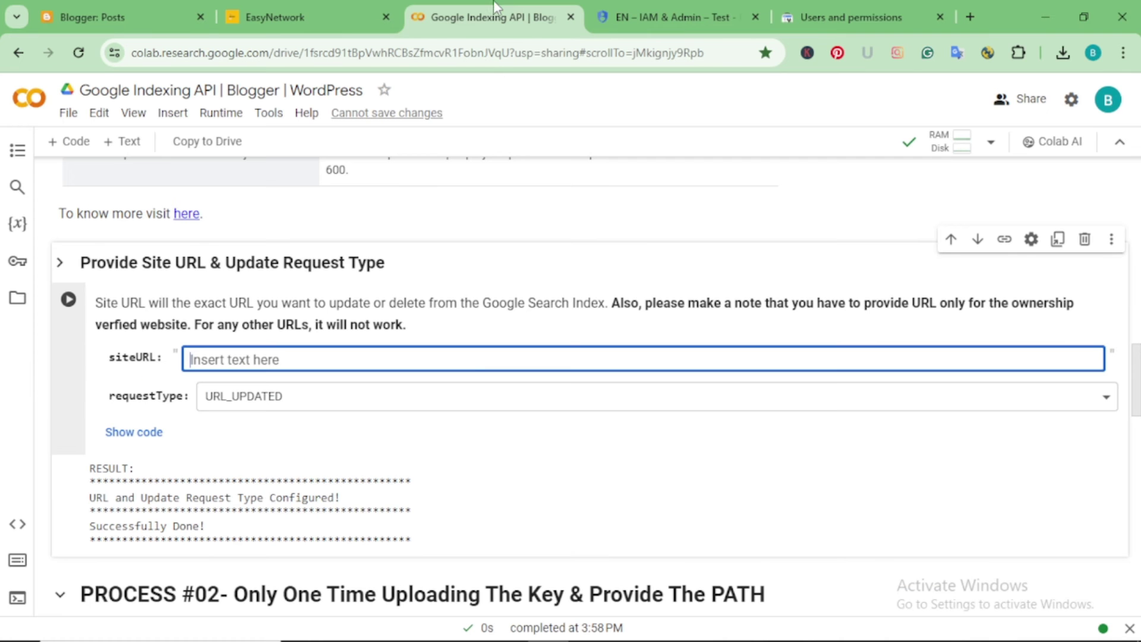
key("ctrl+v")
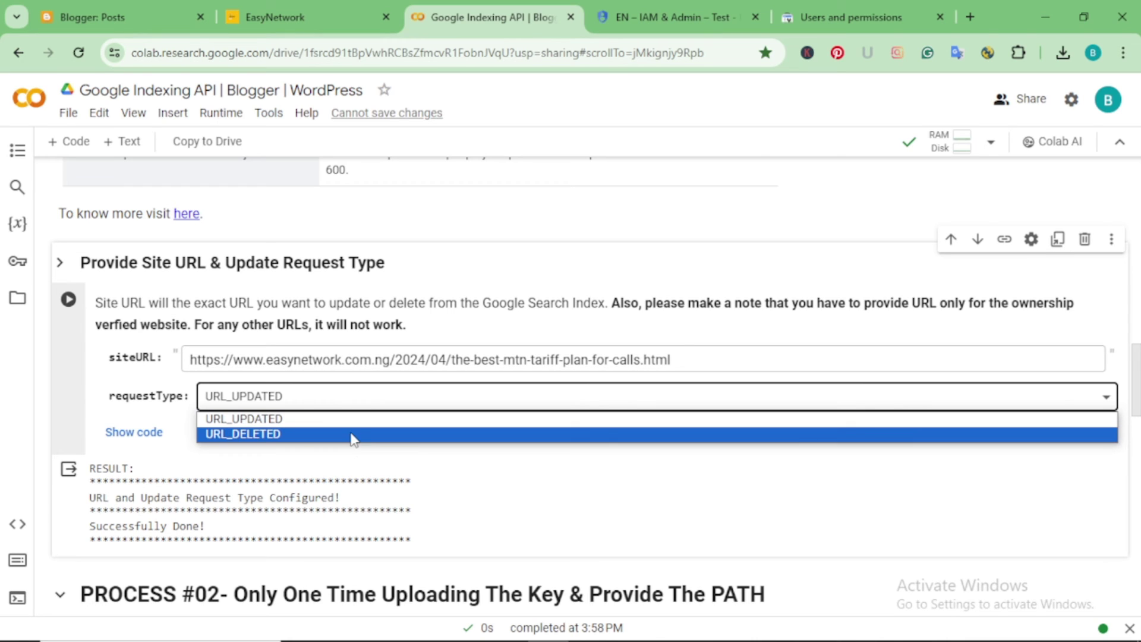
left_click(353, 419)
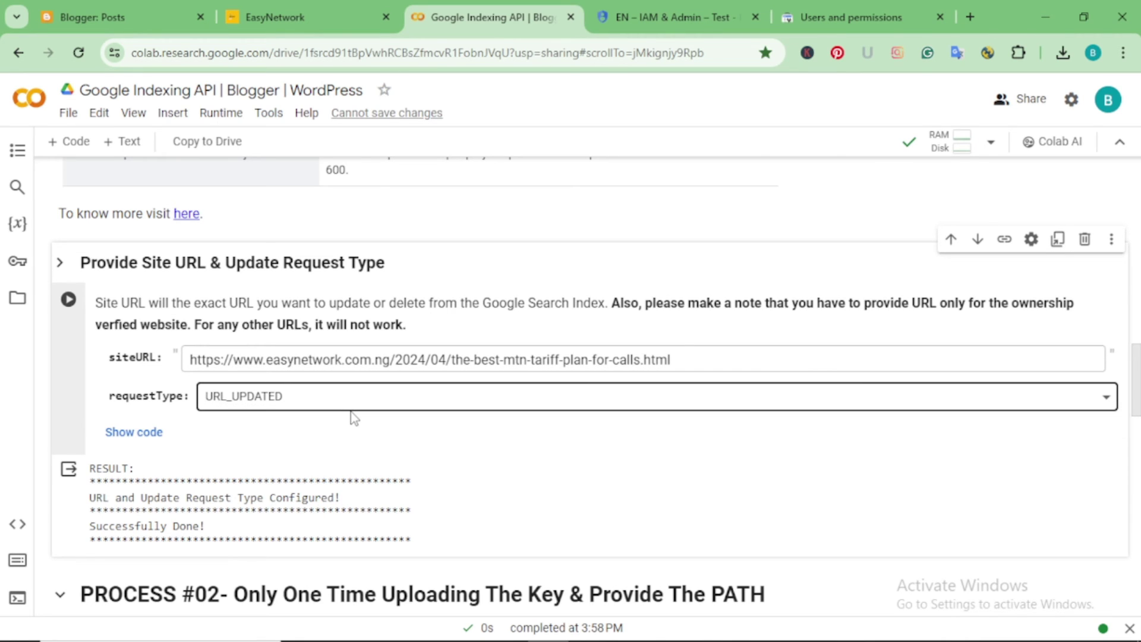
left_click(69, 301)
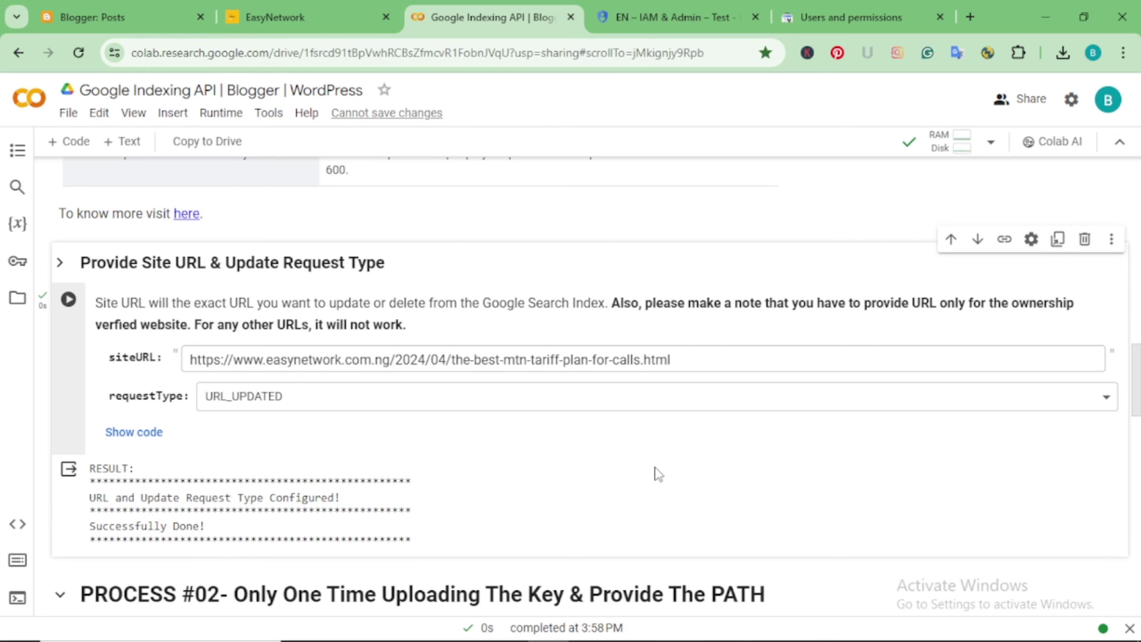
- On the EasyNetwork homepage, copy the link address of the post "How to Roll Over Unused Data on MTN: Easy Guide"
left_click(869, 7)
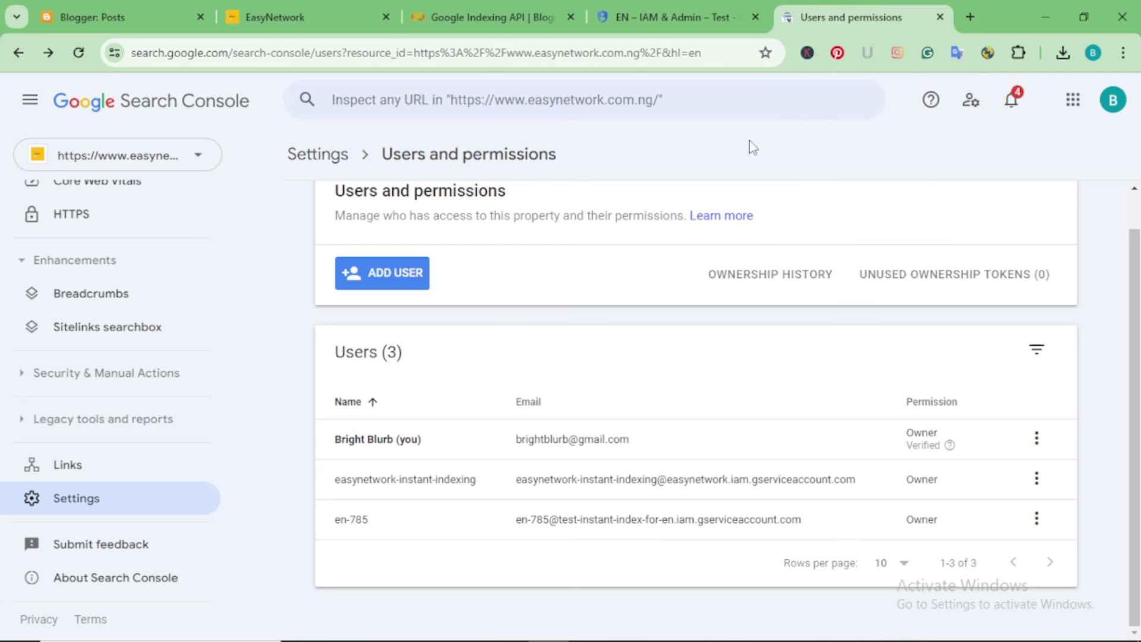
left_click(326, 7)
scroll(434, 291, "up", 5)
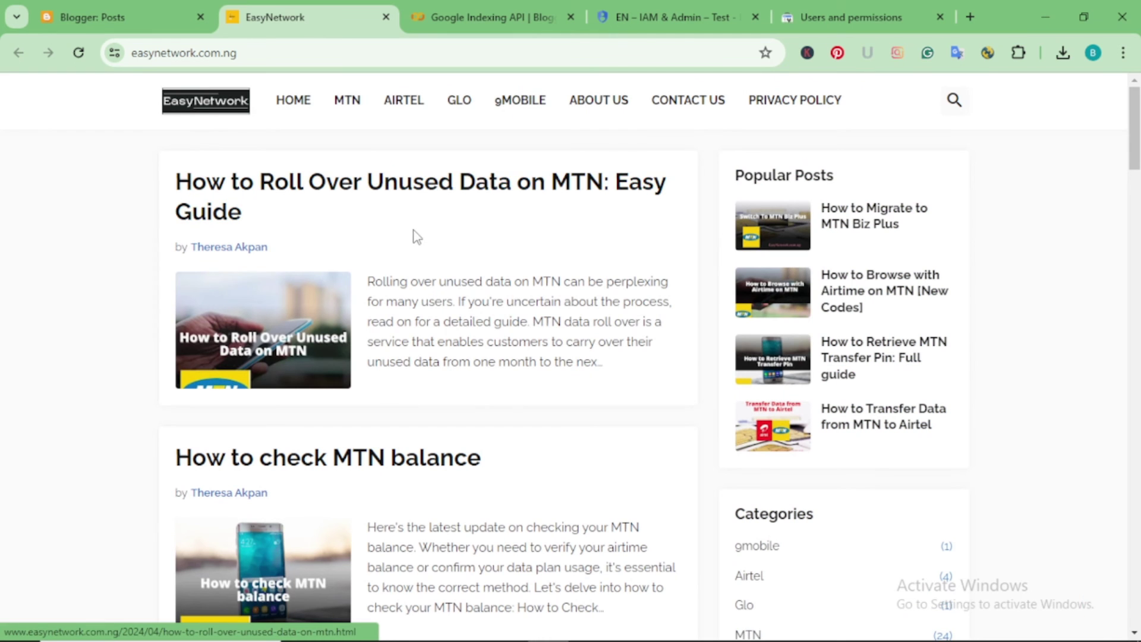
right_click(395, 182)
left_click(446, 324)
- Switch to Google Search Console and run a URL inspection on the copied how-to-roll-over-unused-data-on-mtn.html link
left_click(783, 17)
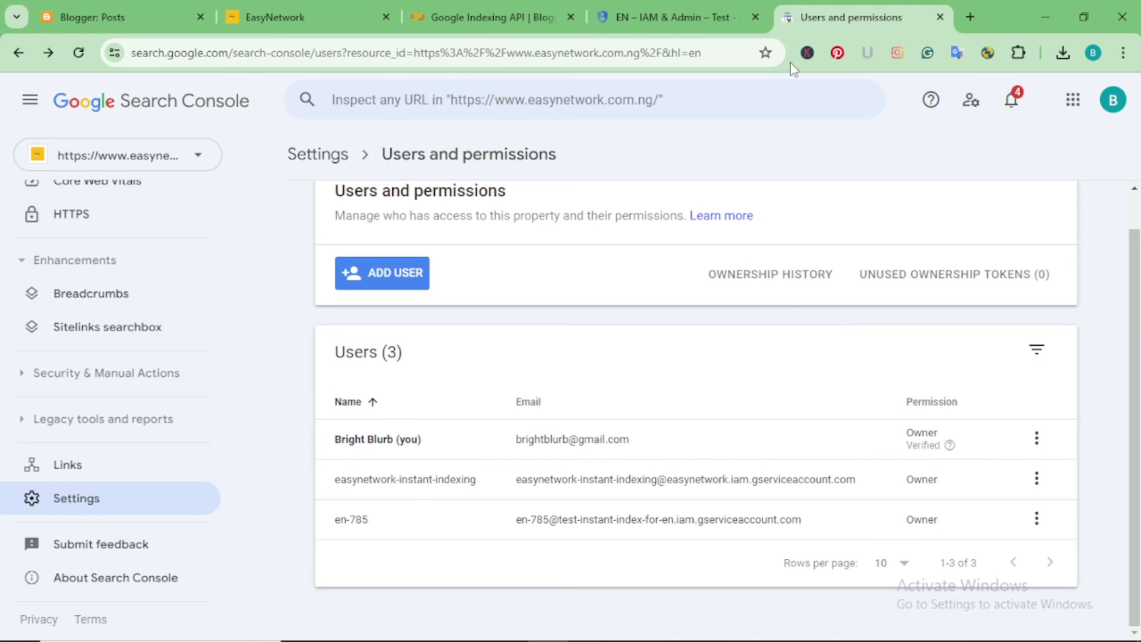
left_click(514, 98)
key("ctrl+v")
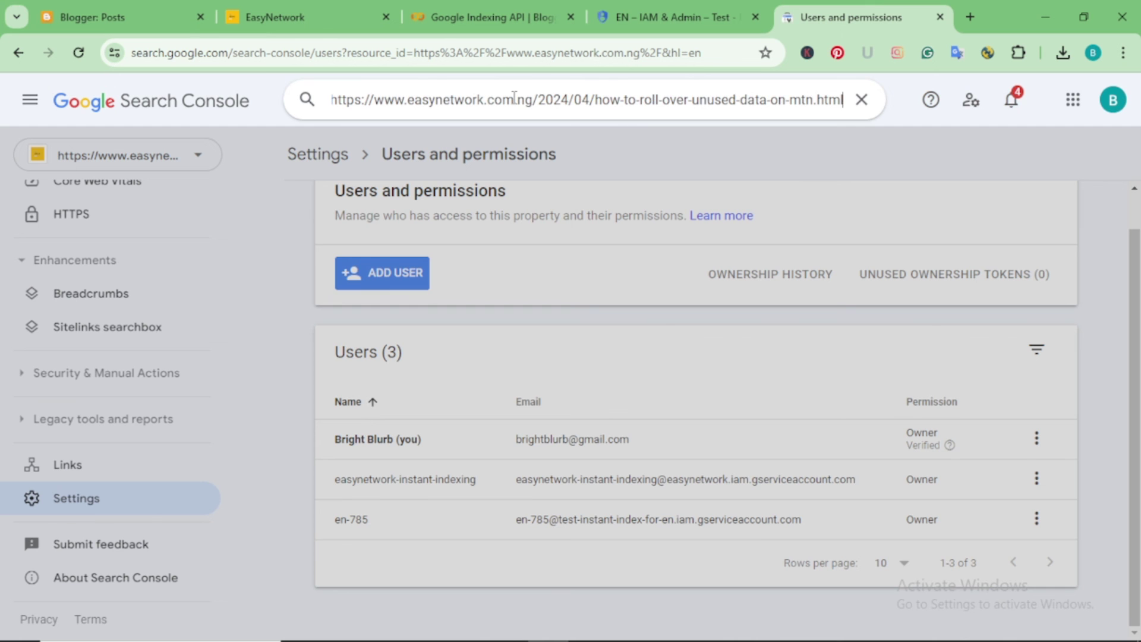
key("Return")
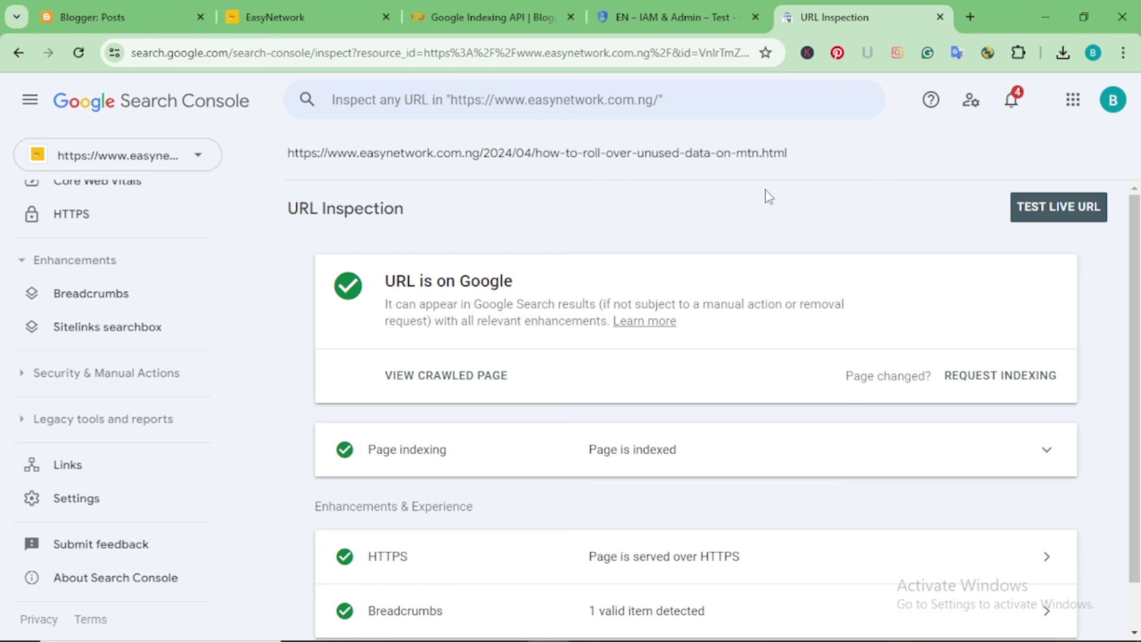
- Expand the Page indexing section of the URL inspection and examine its discovery, crawl and indexing details
scroll(836, 215, "down", 1)
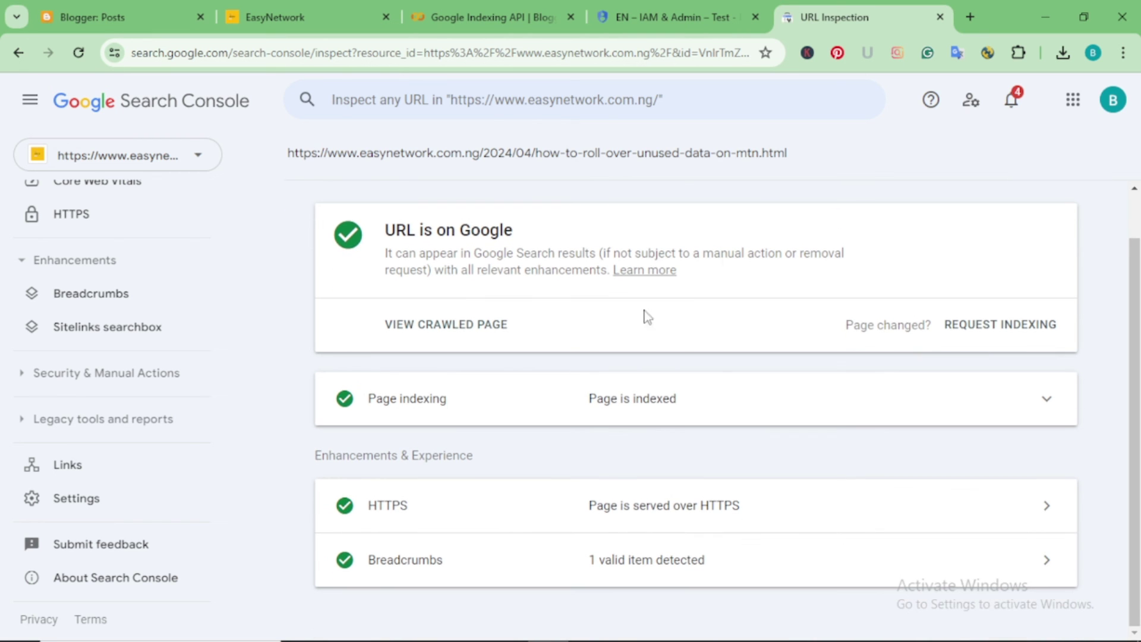
left_click(1046, 402)
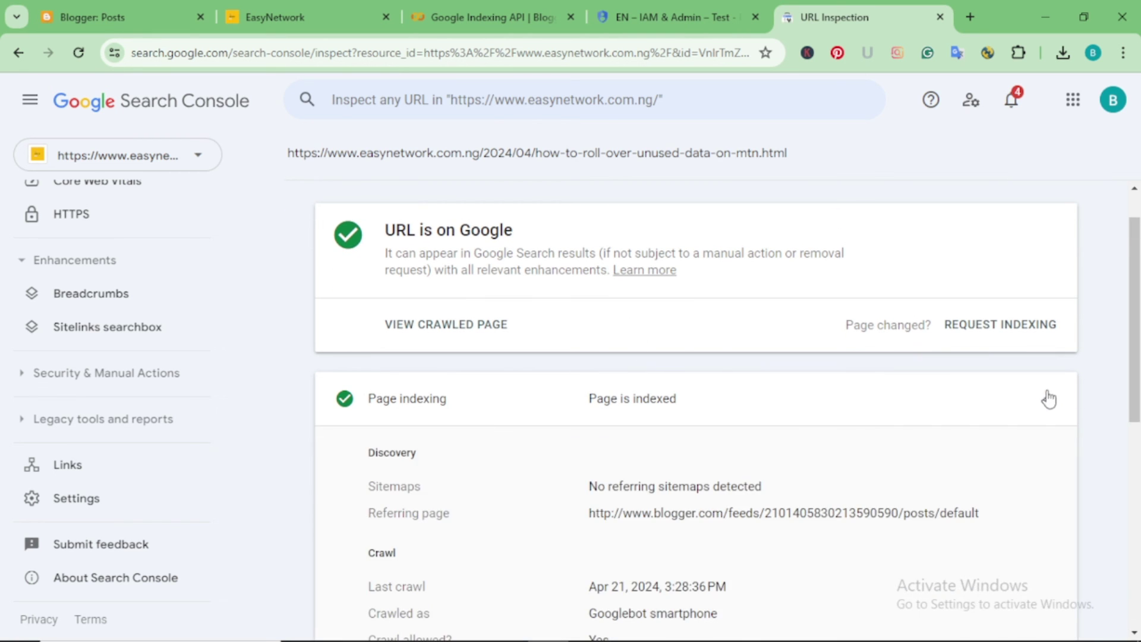
scroll(1050, 393, "down", 3)
scroll(1050, 387, "down", 2)
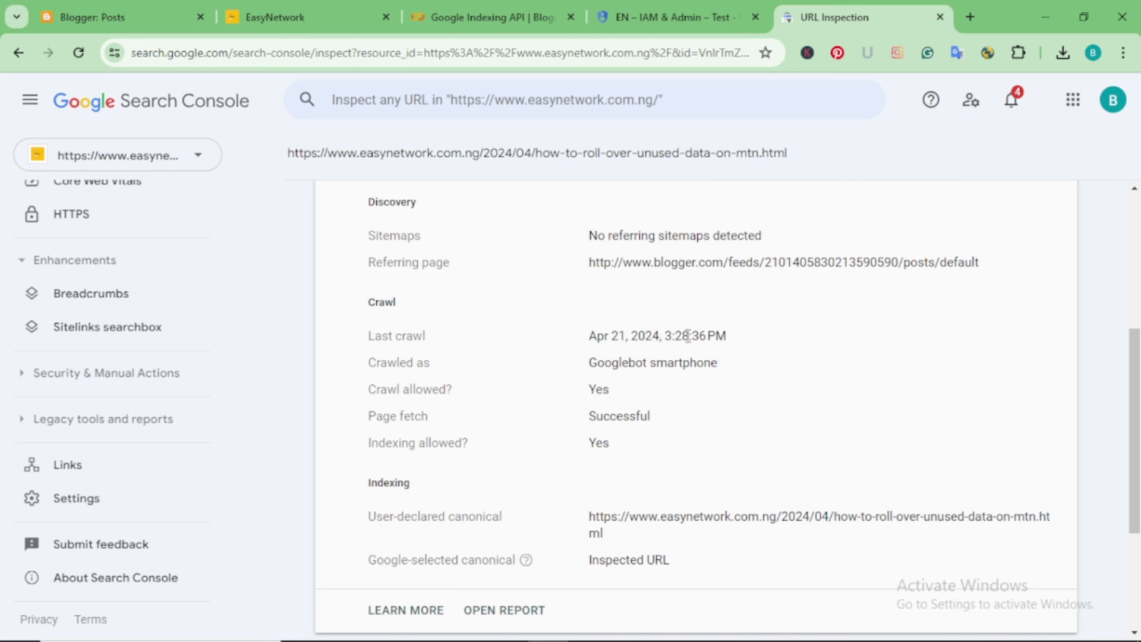
mouse_move(928, 641)
scroll(631, 359, "down", 3)
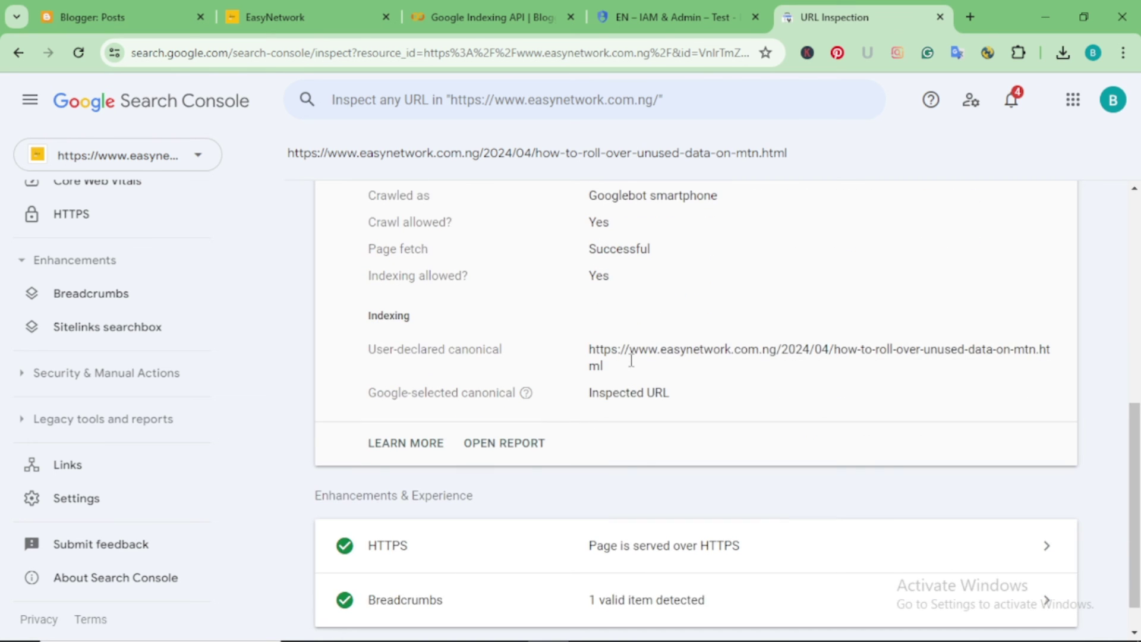
scroll(618, 284, "up", 8)
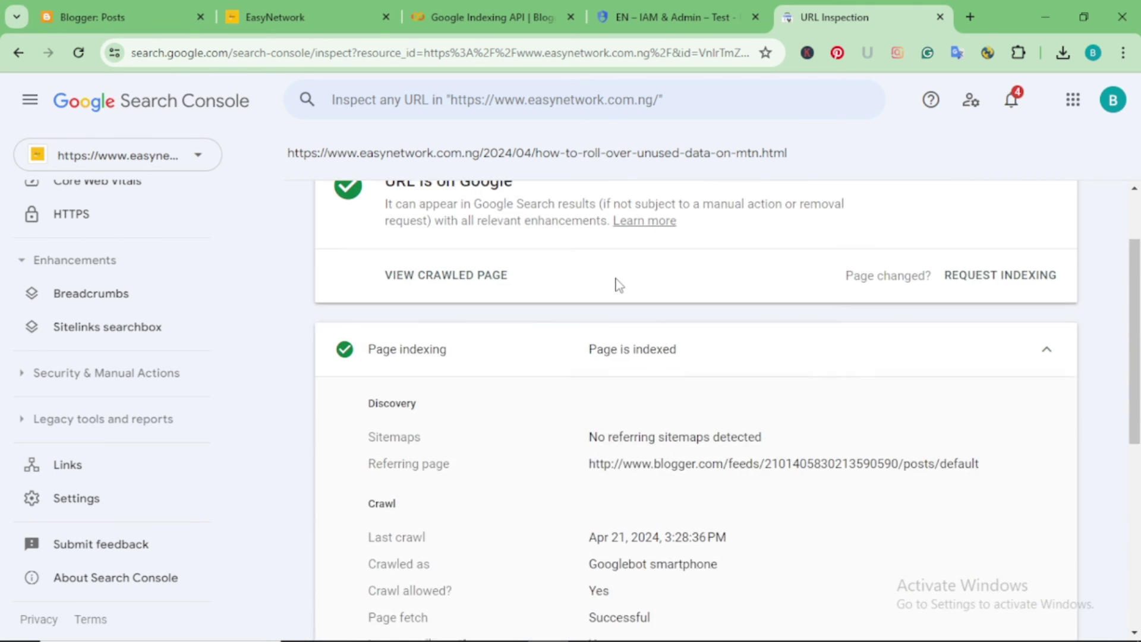